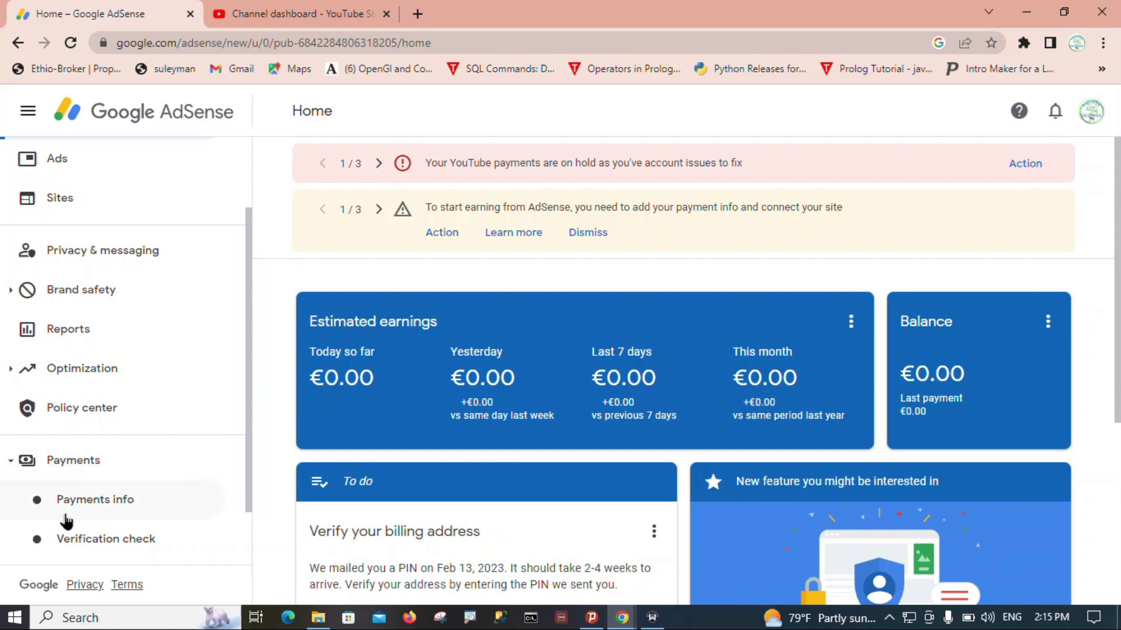
- Go to Payments info, where €0.00 earnings and an expired tax form warning appear
left_click(111, 505)
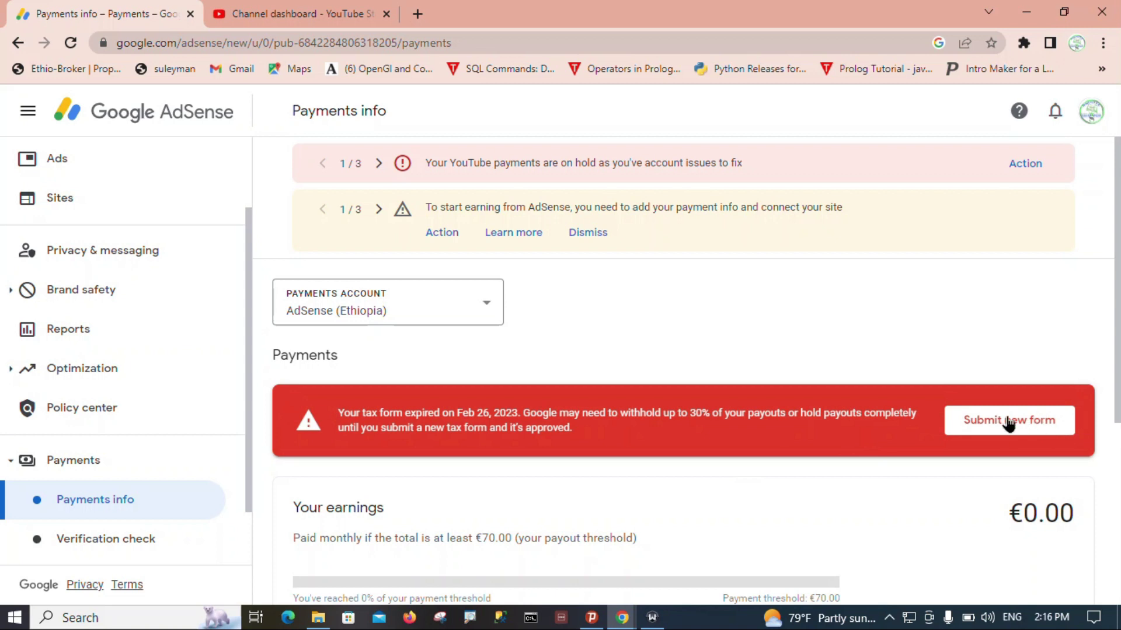
- Choose Submit new form from the red banner and review the expired Form W-8BEN details
left_click(1033, 428)
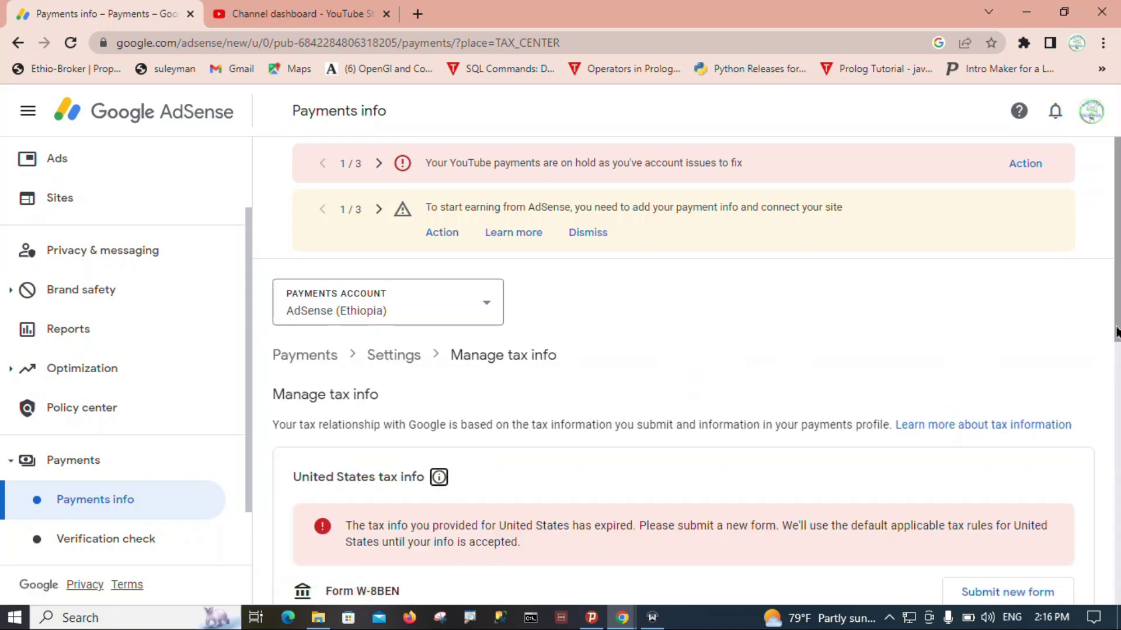
left_click_drag(1116, 312, 1109, 474)
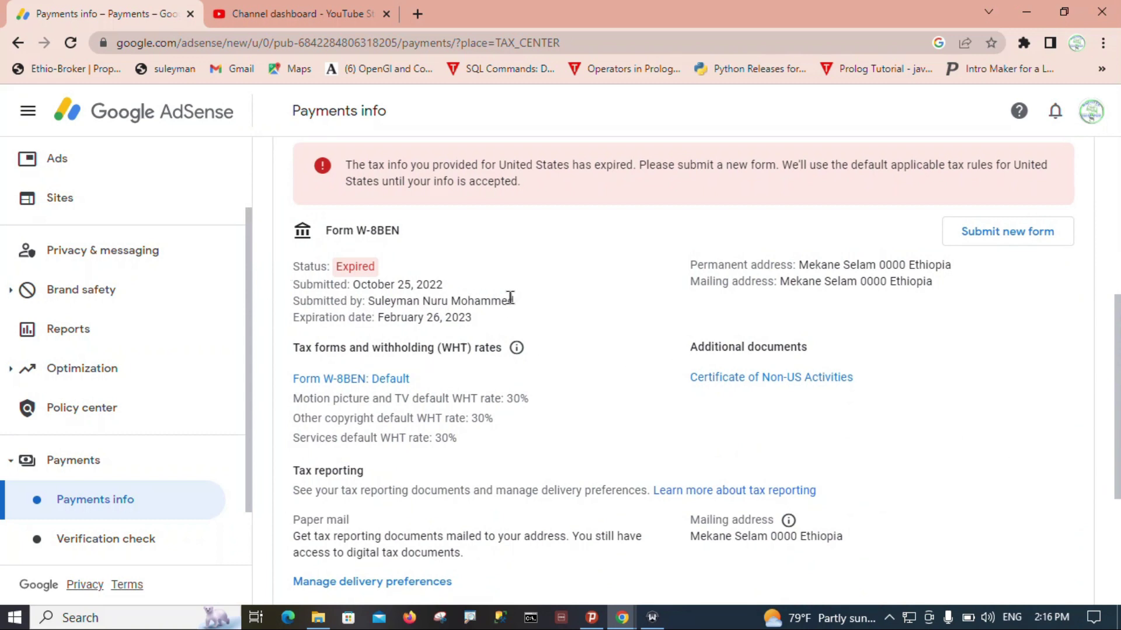
left_click_drag(368, 300, 529, 312)
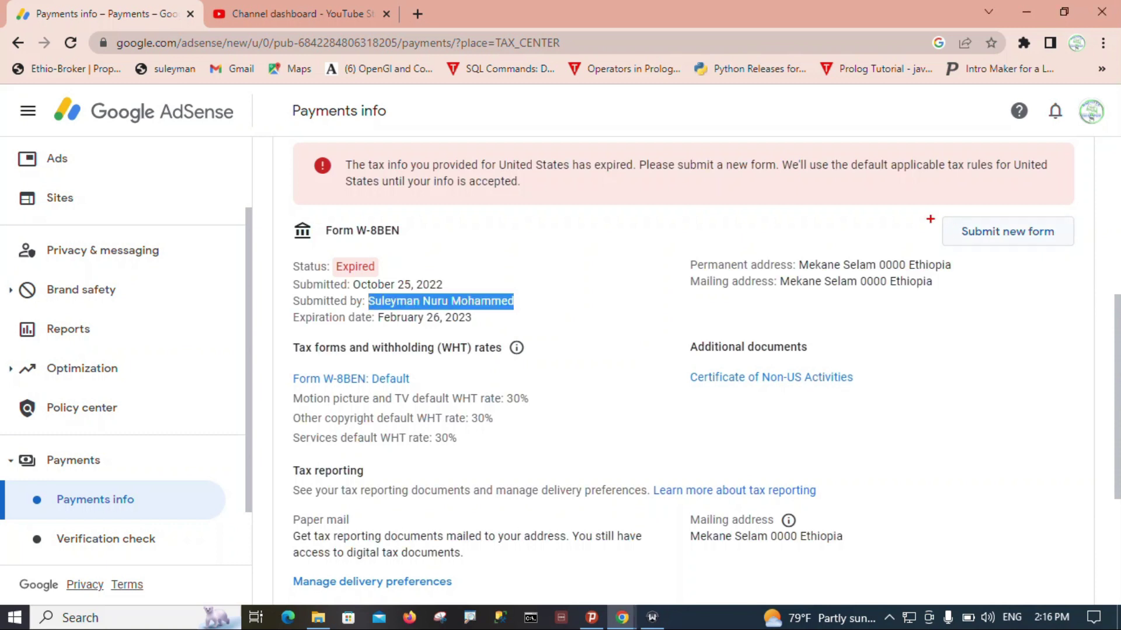
mouse_move(907, 202)
left_mouse_down()
mouse_move(958, 292)
mouse_move(1061, 291)
mouse_move(1082, 256)
left_mouse_up()
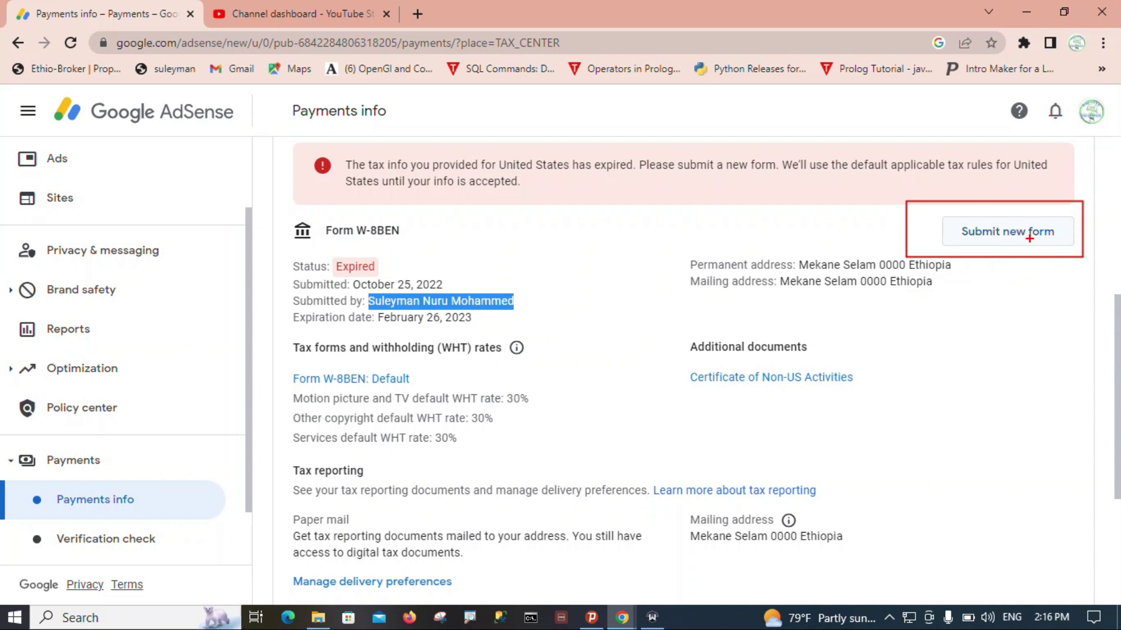
- Start a new form in place of the expired one and begin the United States tax questionnaire
left_click(997, 233)
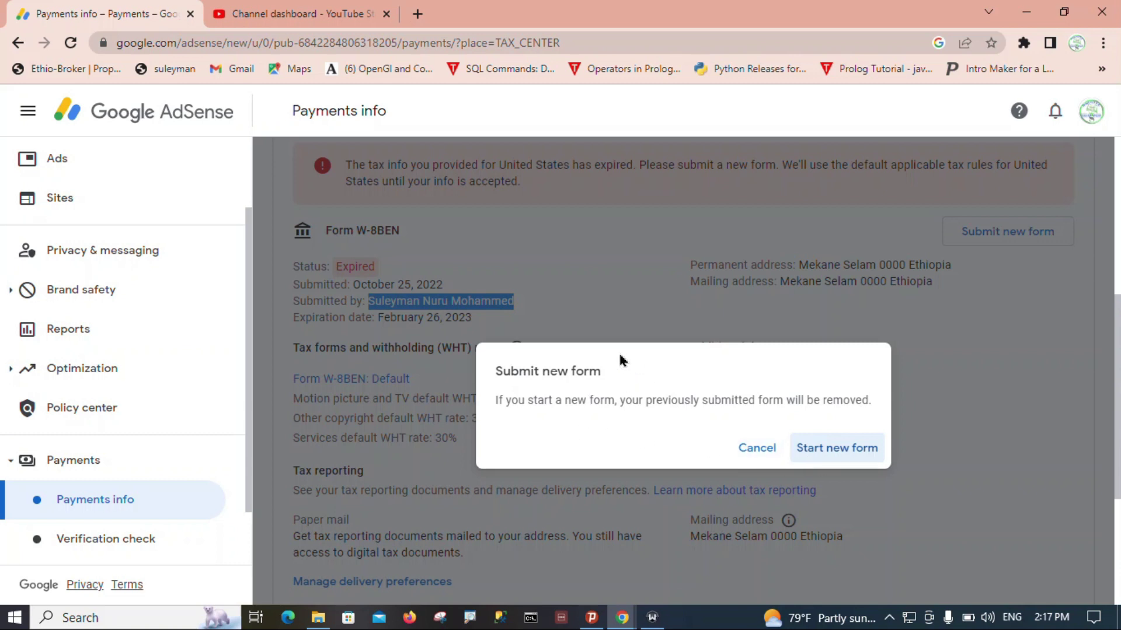
left_click(838, 449)
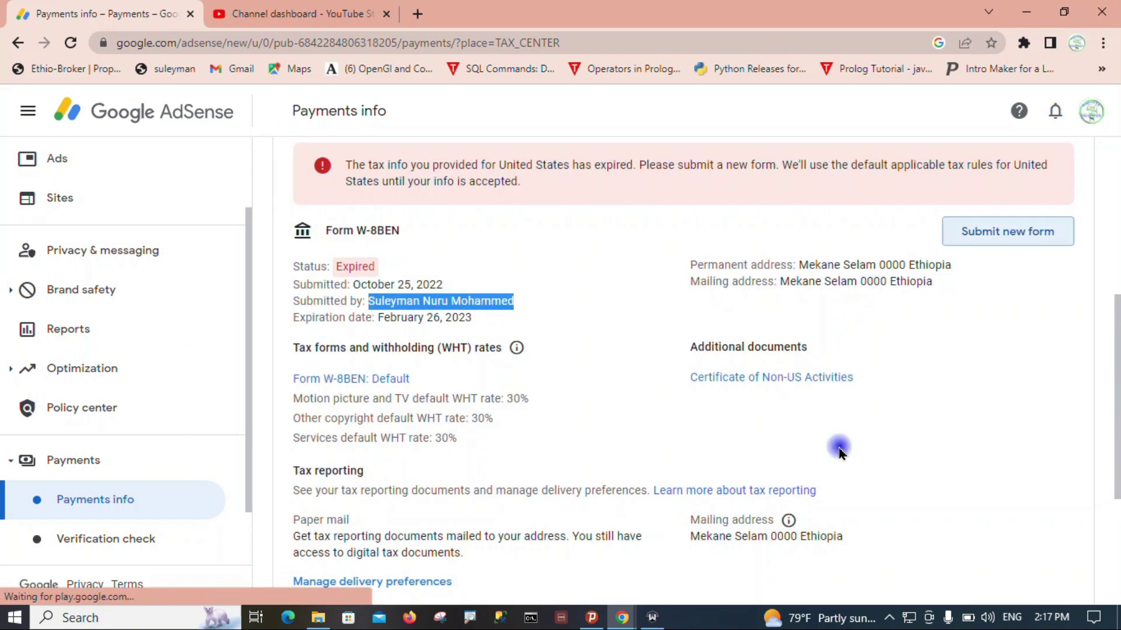
scroll(659, 359, "down", 4)
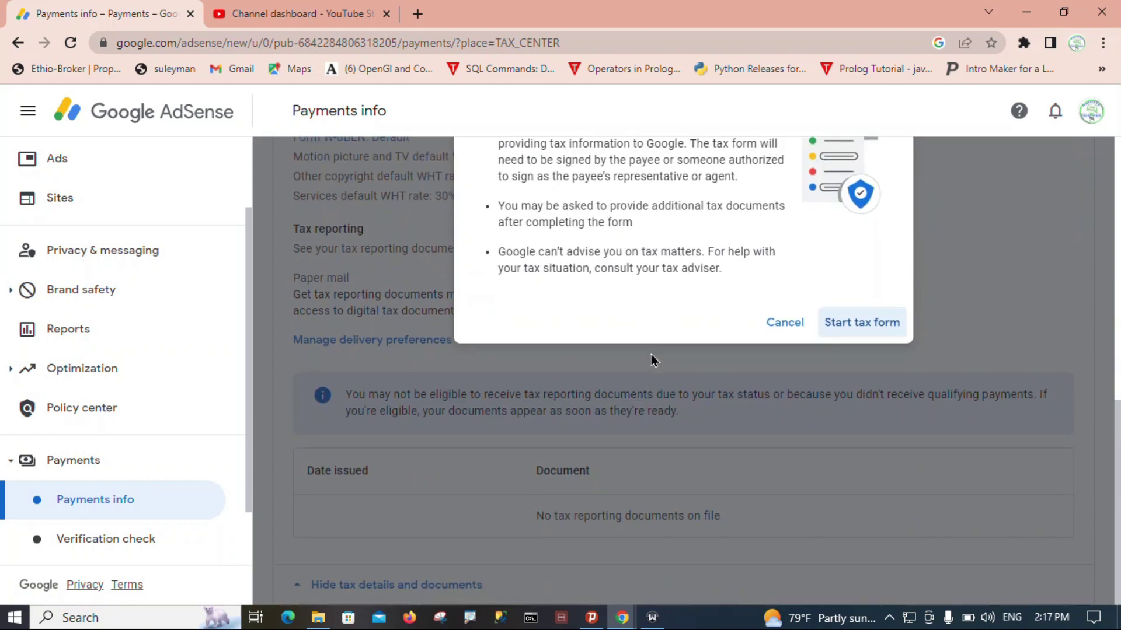
left_click(868, 327)
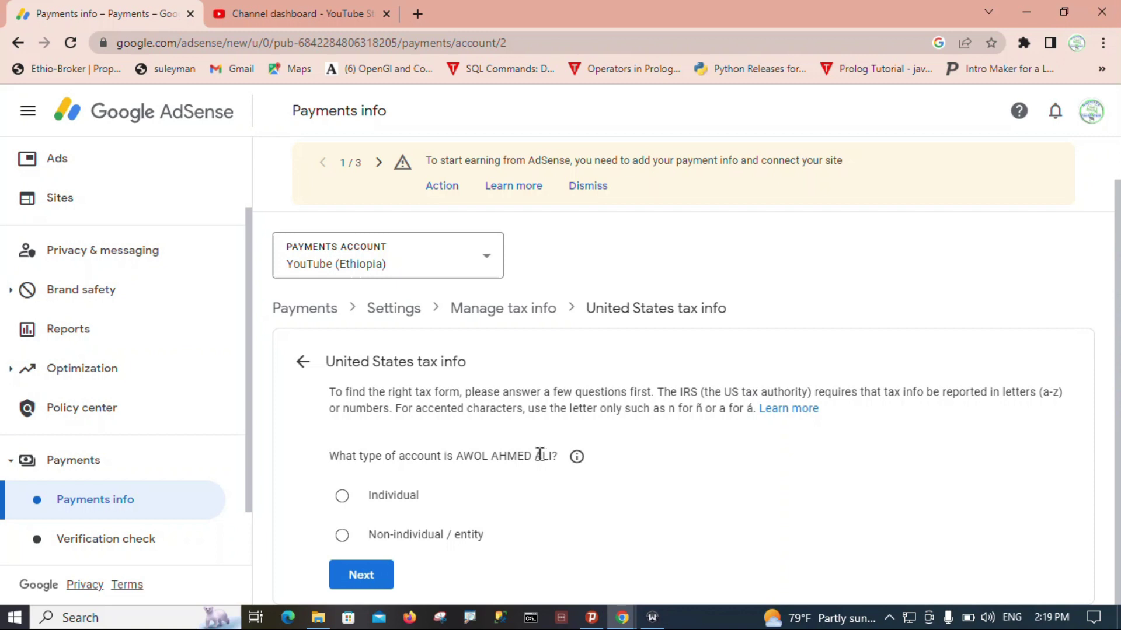
- Answer Individual for account type and No to being a US citizen or resident
left_click(342, 499)
left_click(364, 579)
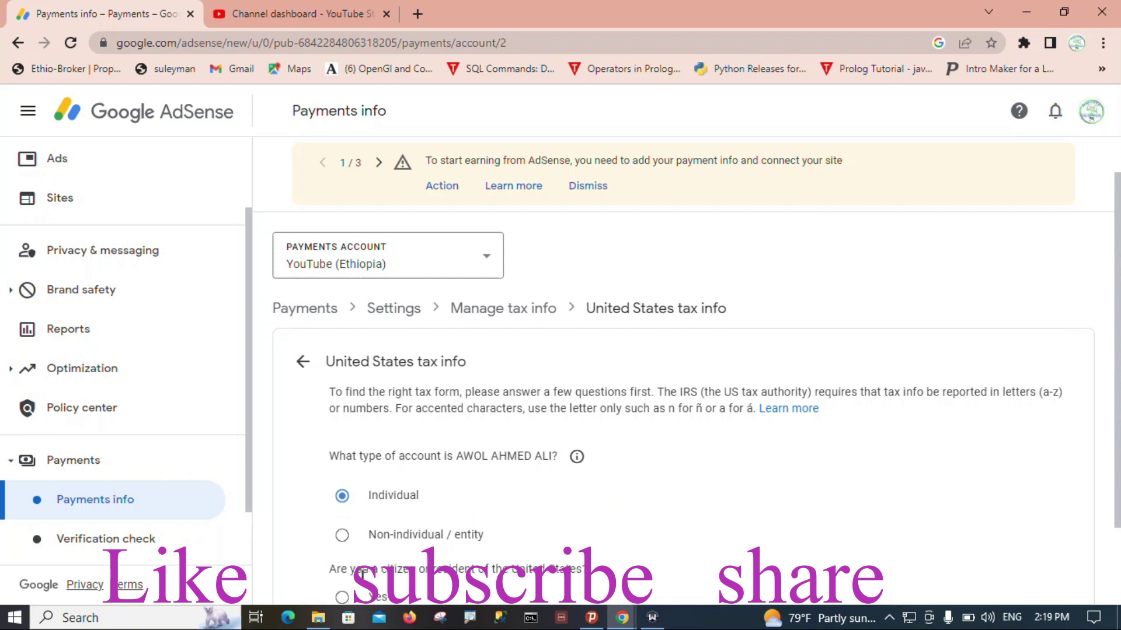
left_click_drag(1116, 339, 1114, 455)
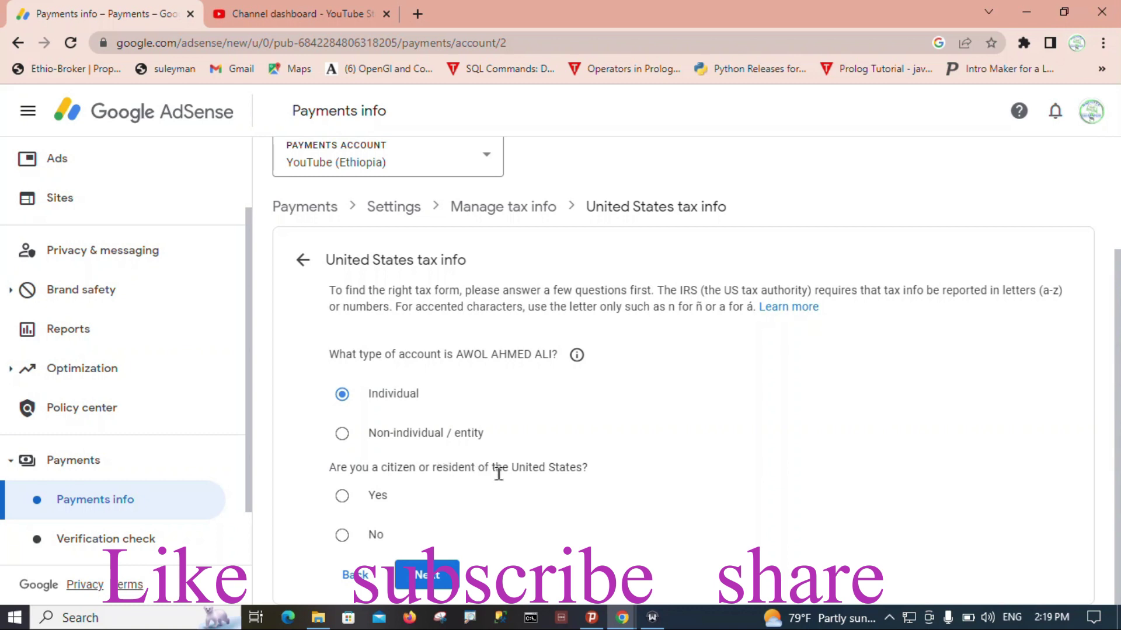
left_click(344, 538)
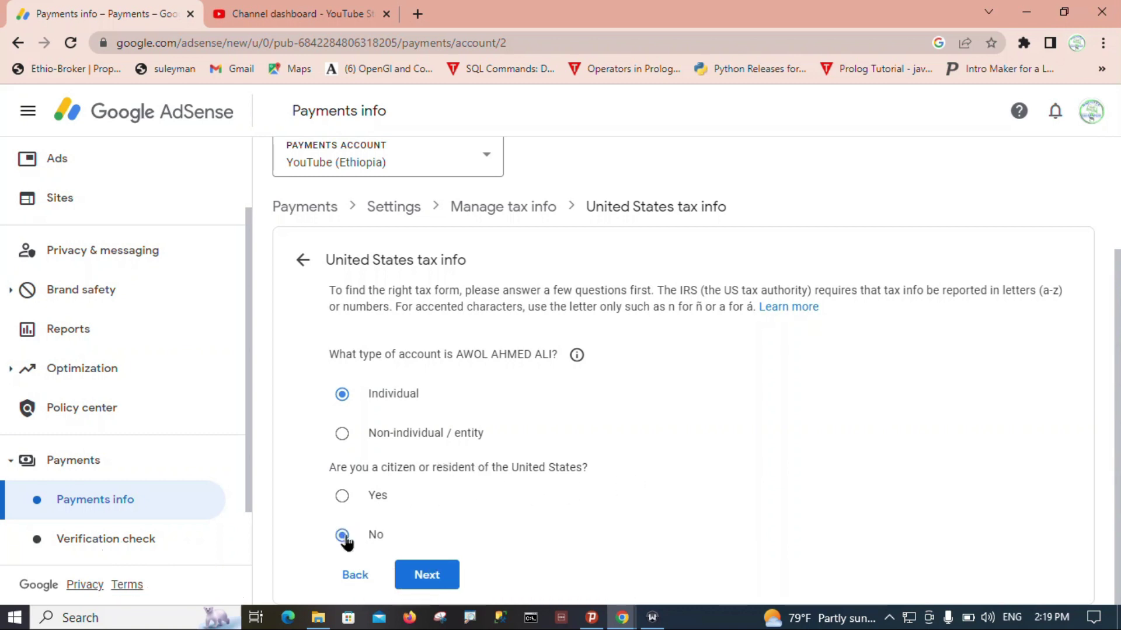
left_click(431, 575)
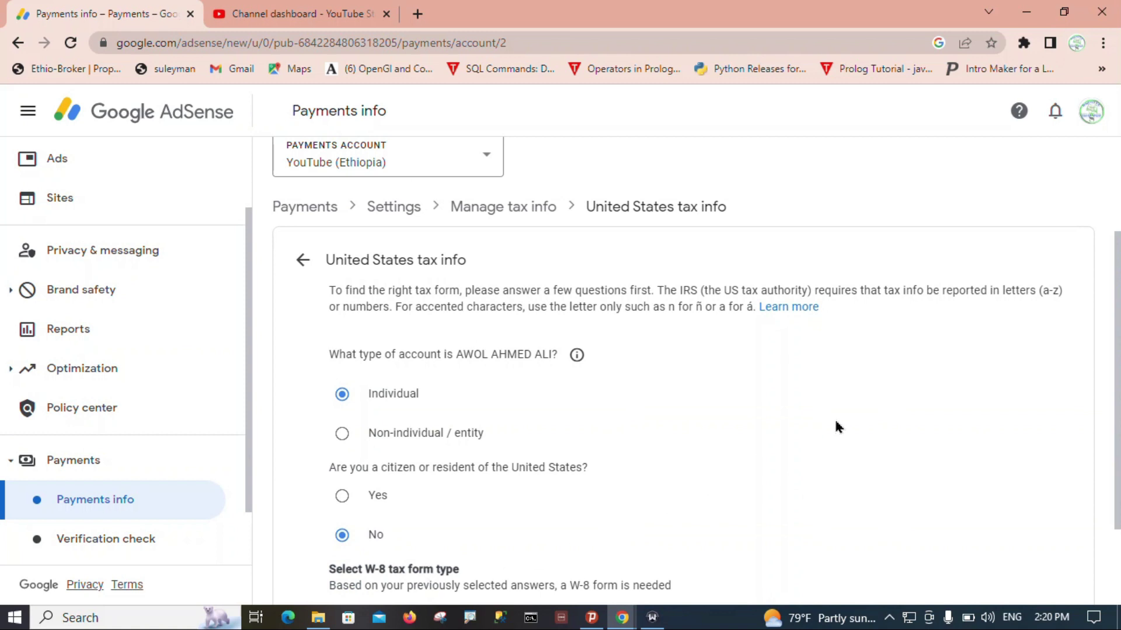
- Choose W-8BEN as the tax form type and start filling it in
scroll(1116, 478, "down", 2)
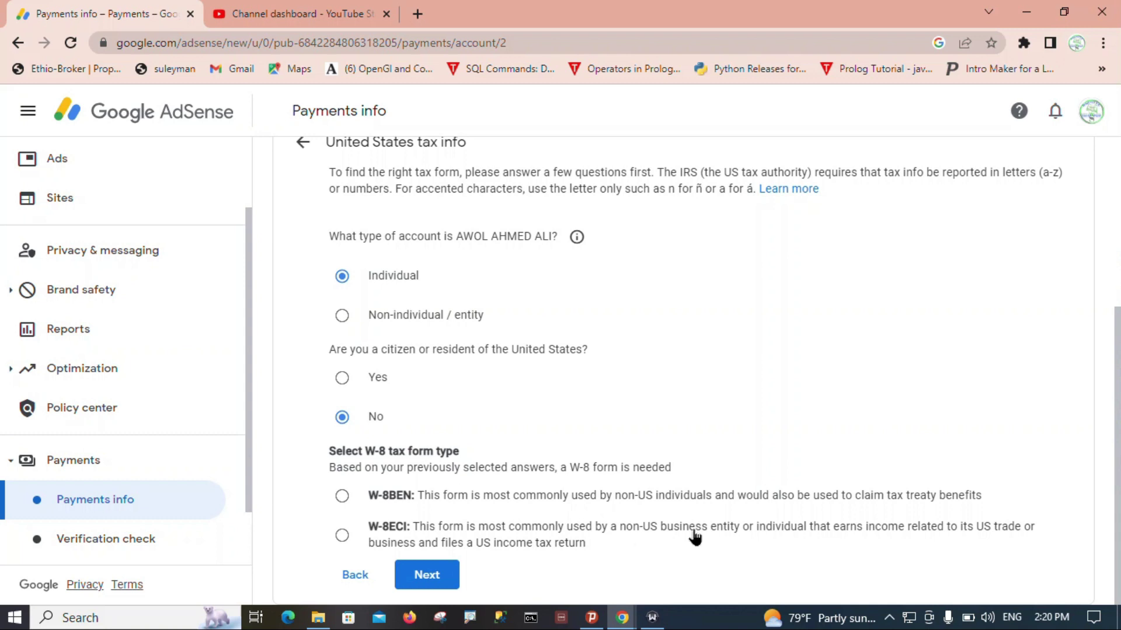
left_click(342, 497)
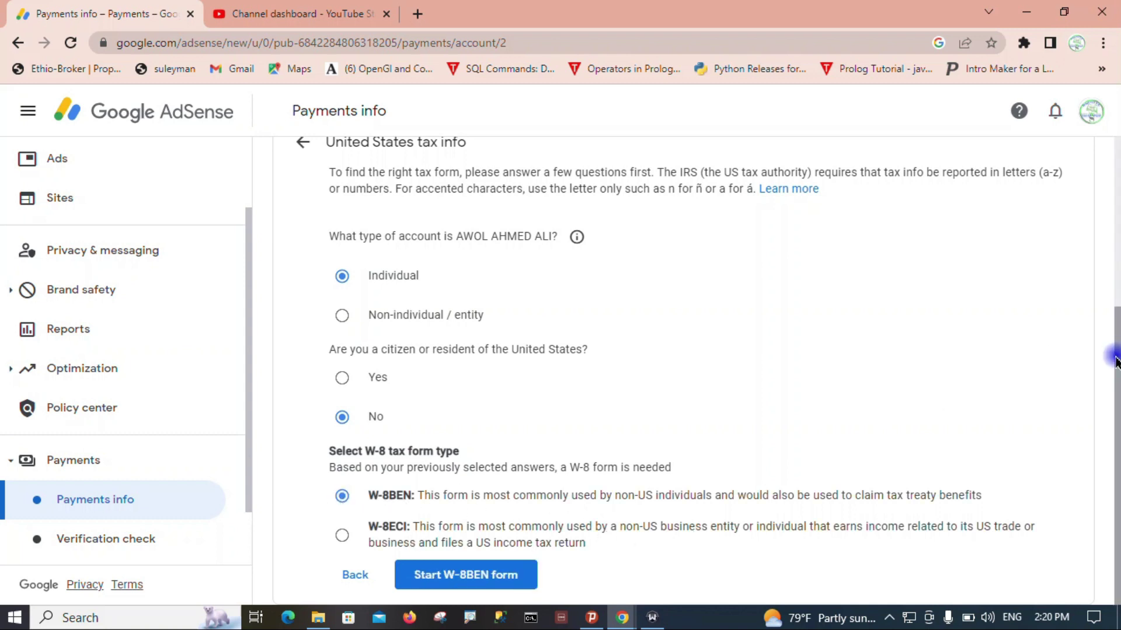
left_click(464, 582)
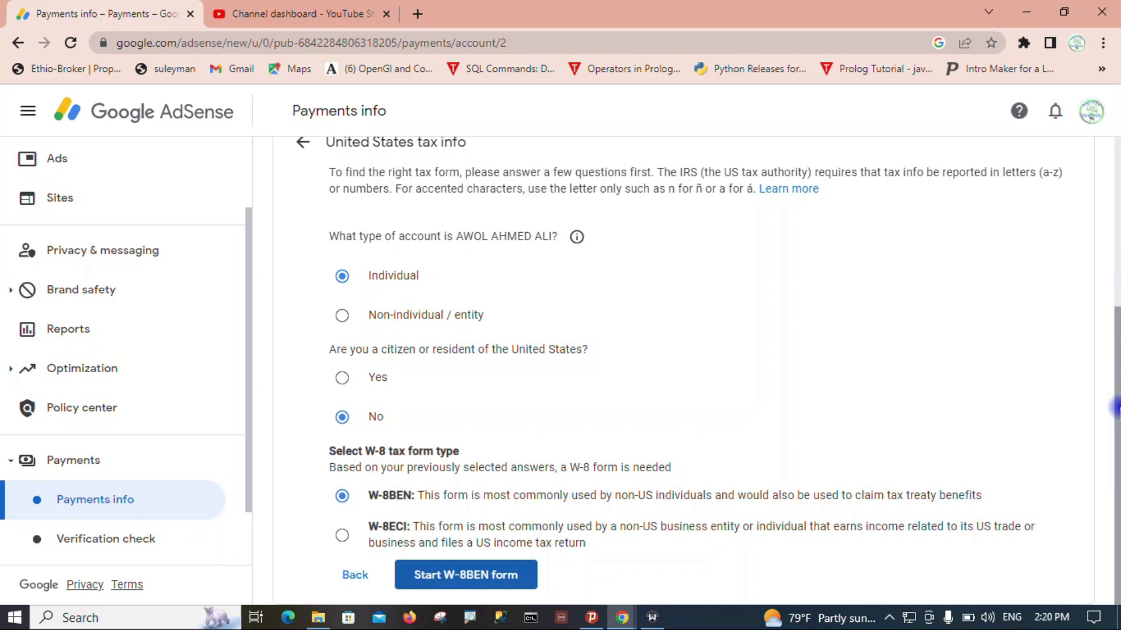
left_click(439, 575)
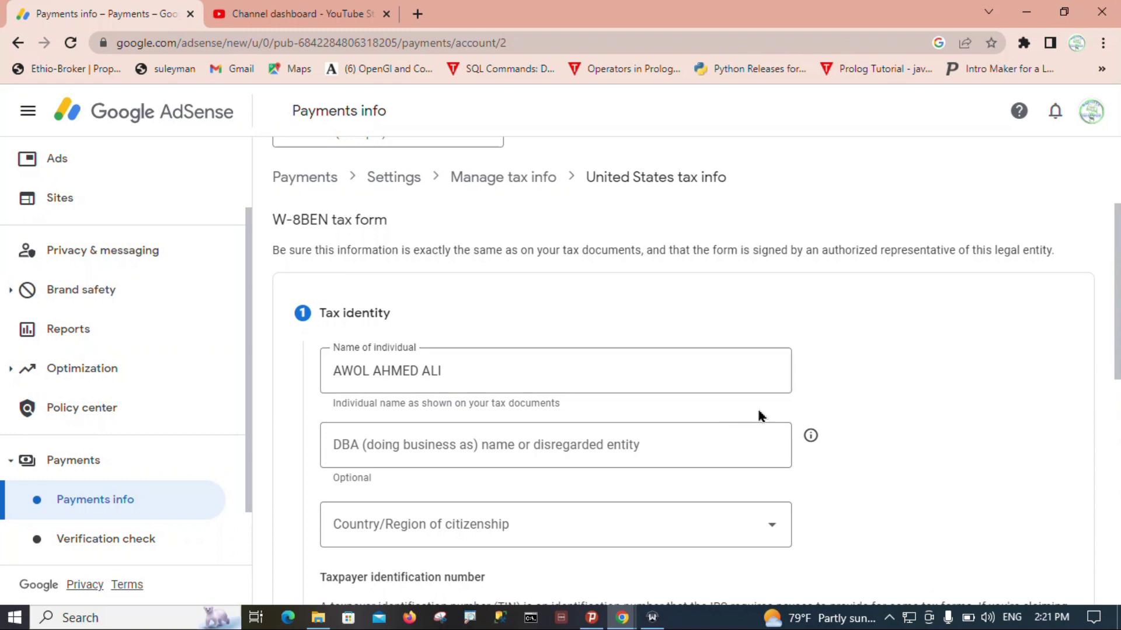
- Set Country/Region of citizenship to Ethiopia and finish the Tax identity step
left_click(1116, 424)
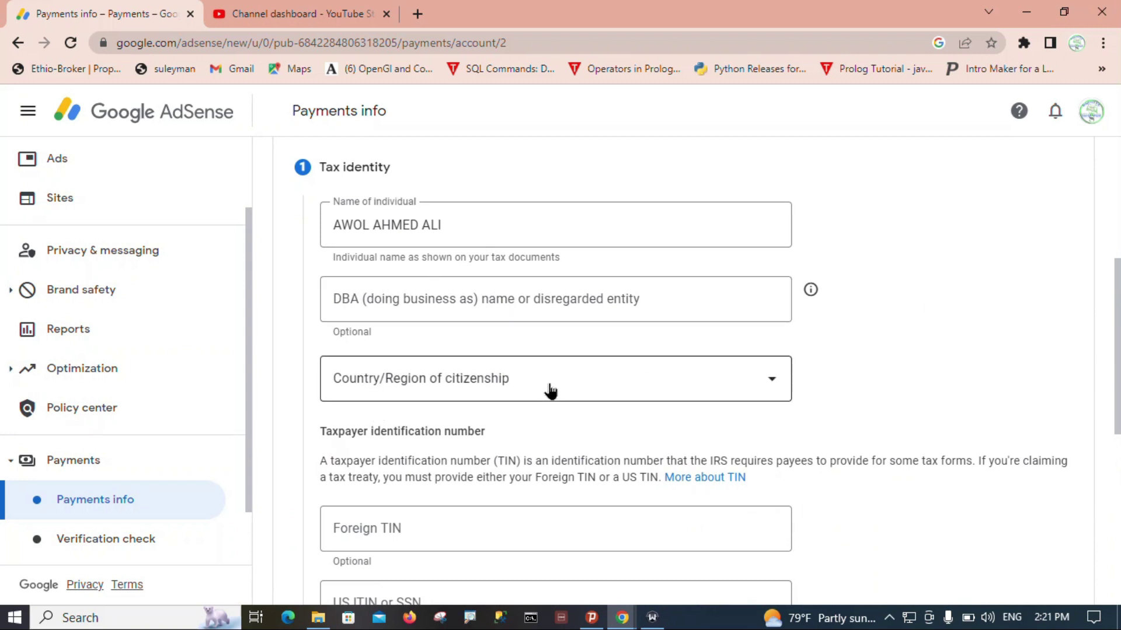
left_click(773, 387)
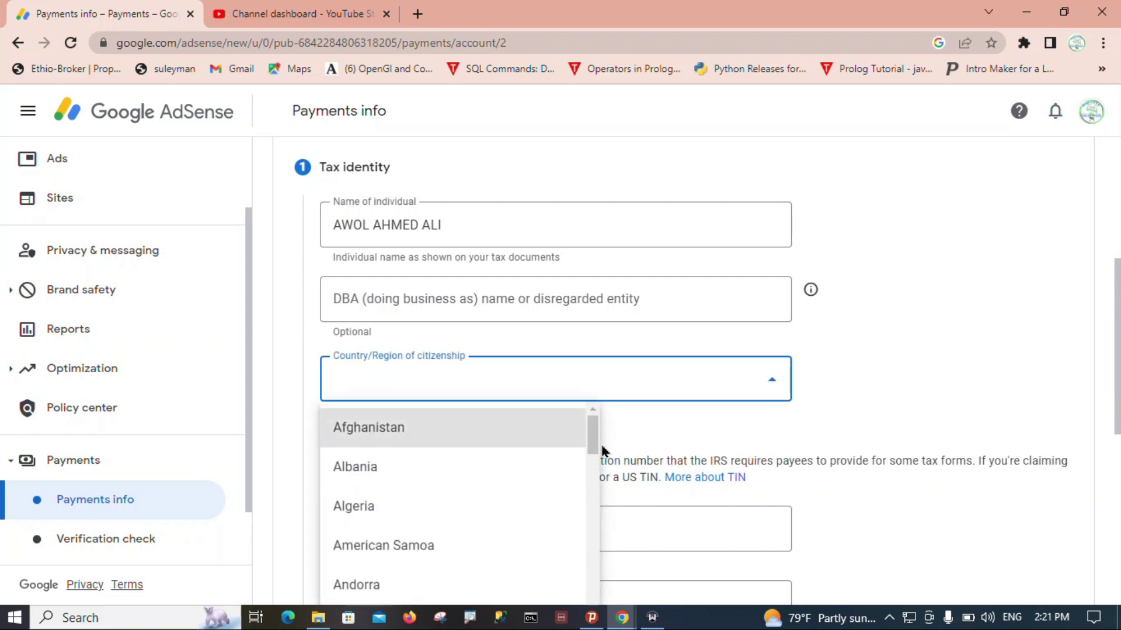
left_click_drag(592, 433, 582, 613)
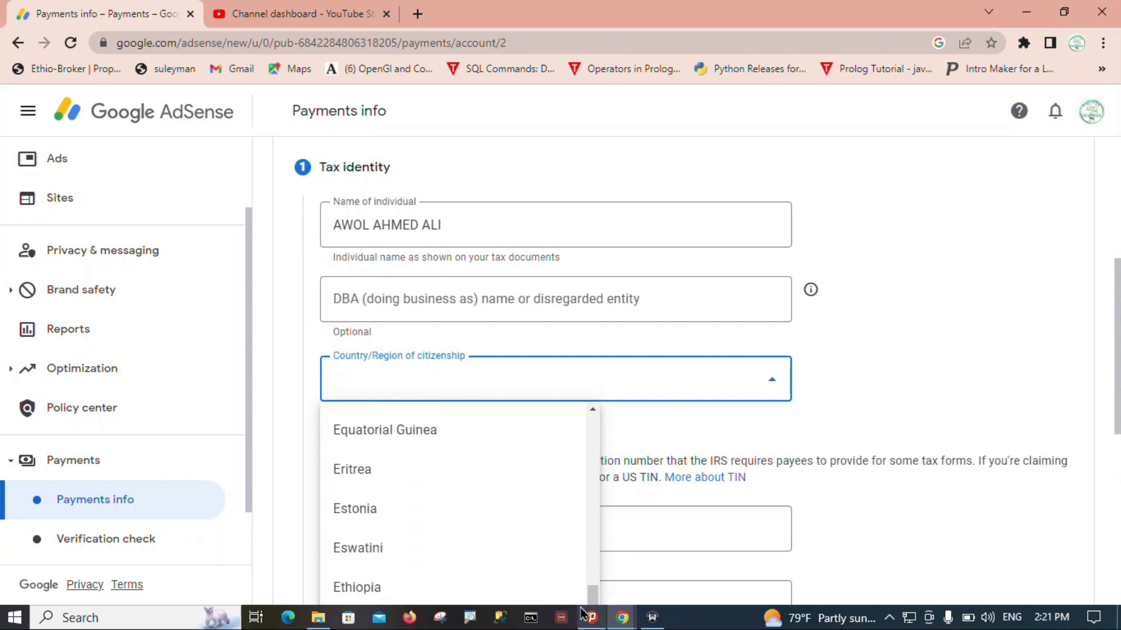
left_click(383, 591)
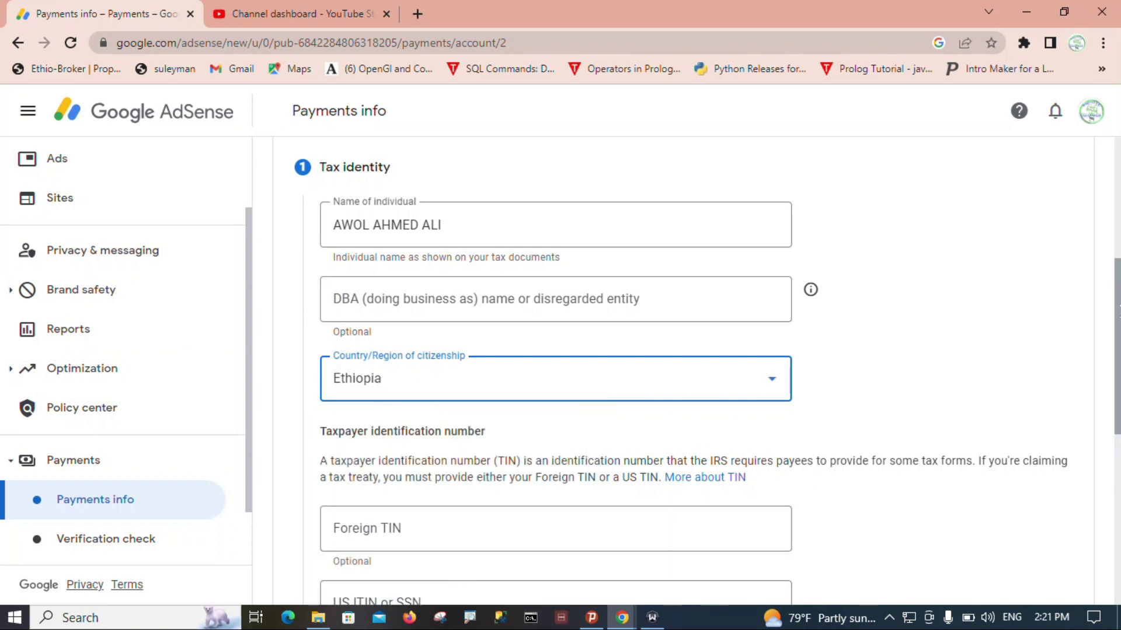
left_click_drag(1117, 325, 1118, 430)
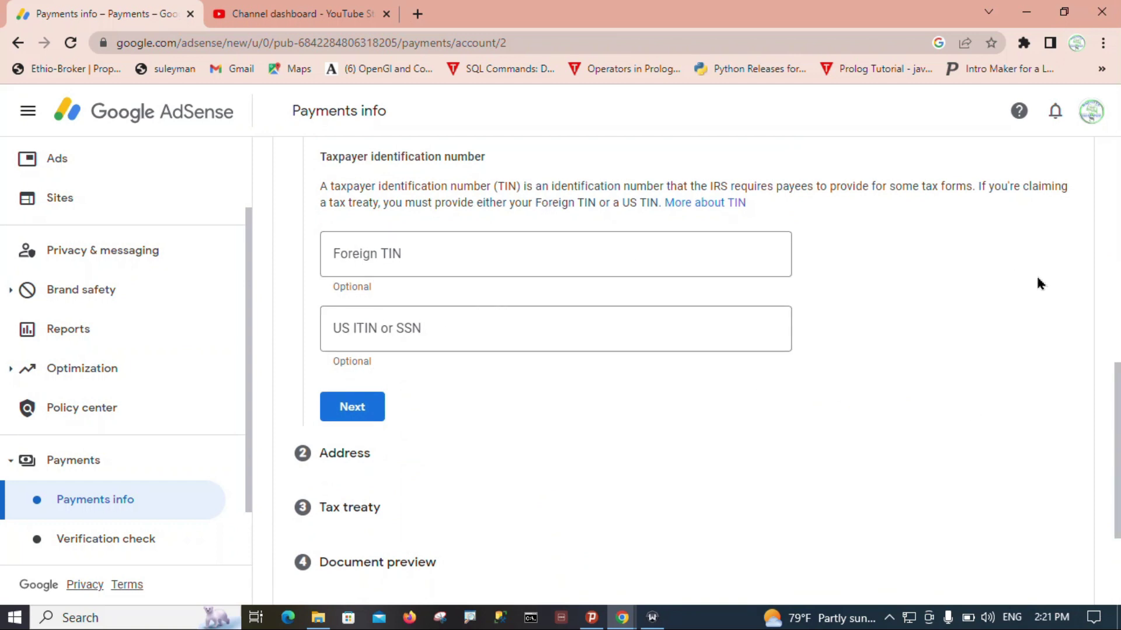
left_click_drag(1117, 394, 1090, 431)
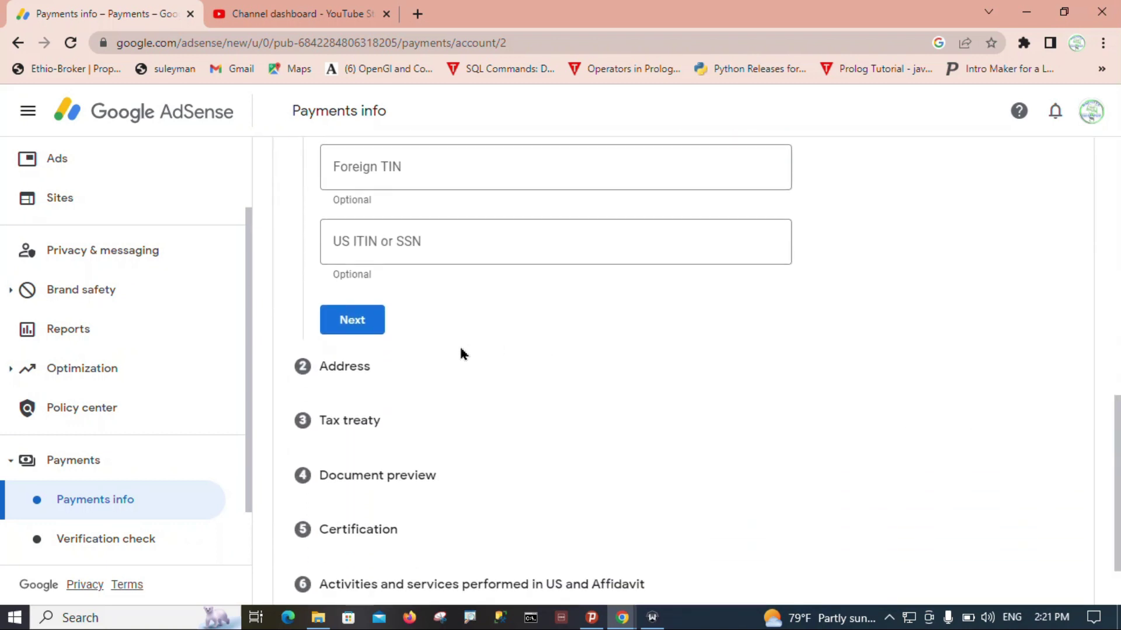
scroll(502, 321, "down", 2)
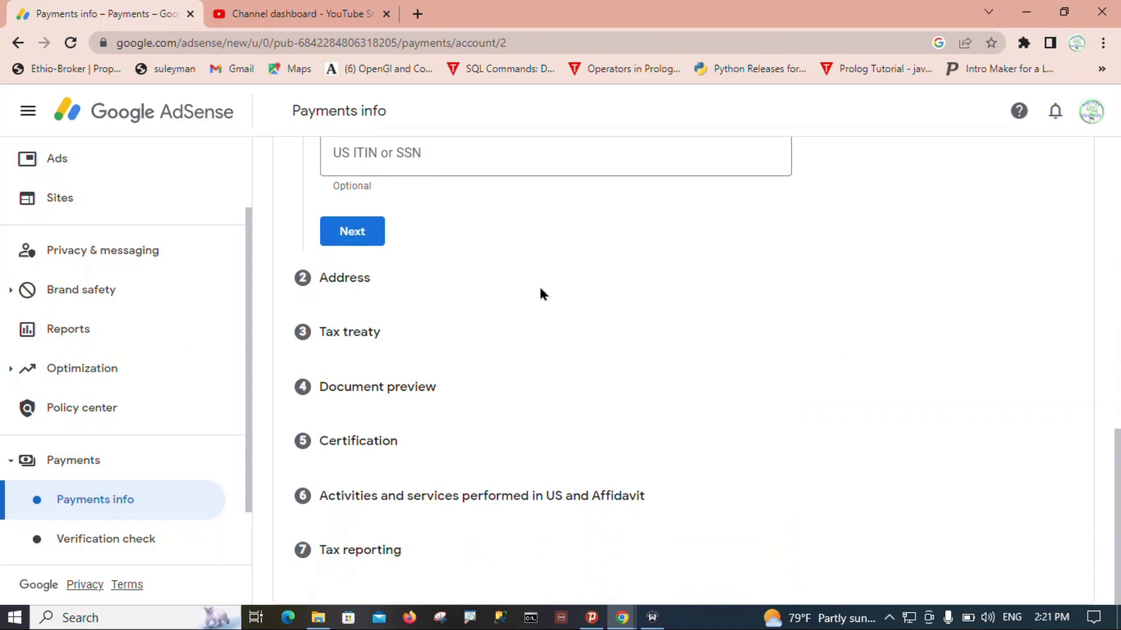
left_click(358, 242)
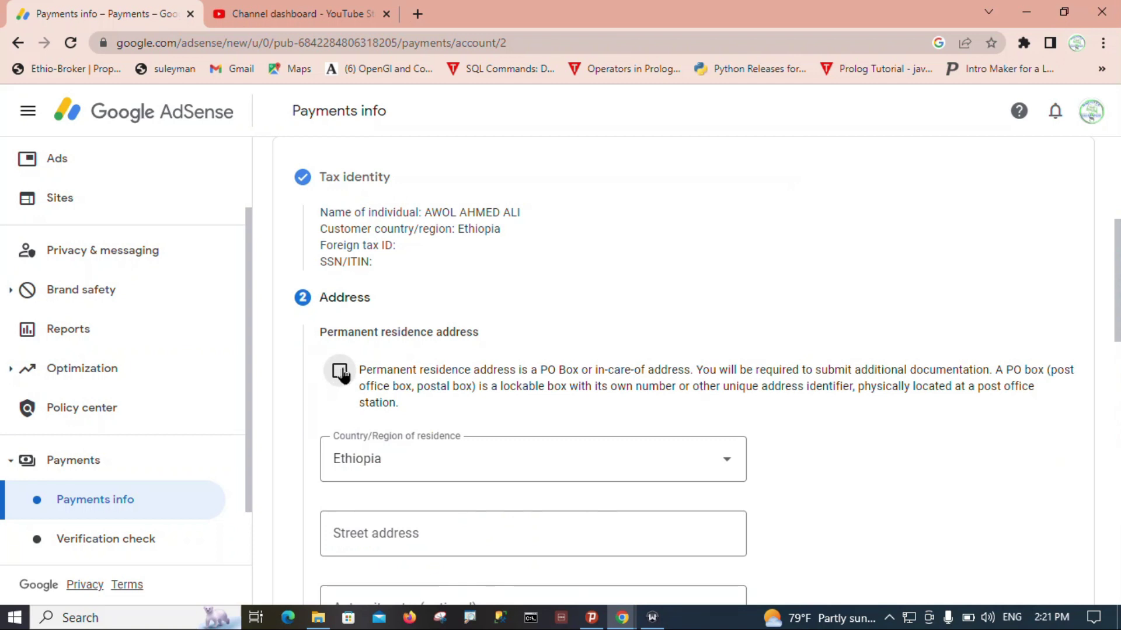
- Mark the residence address as a PO Box and fill it from the saved address suggestion
left_click(339, 371)
scroll(1118, 373, "down", 5)
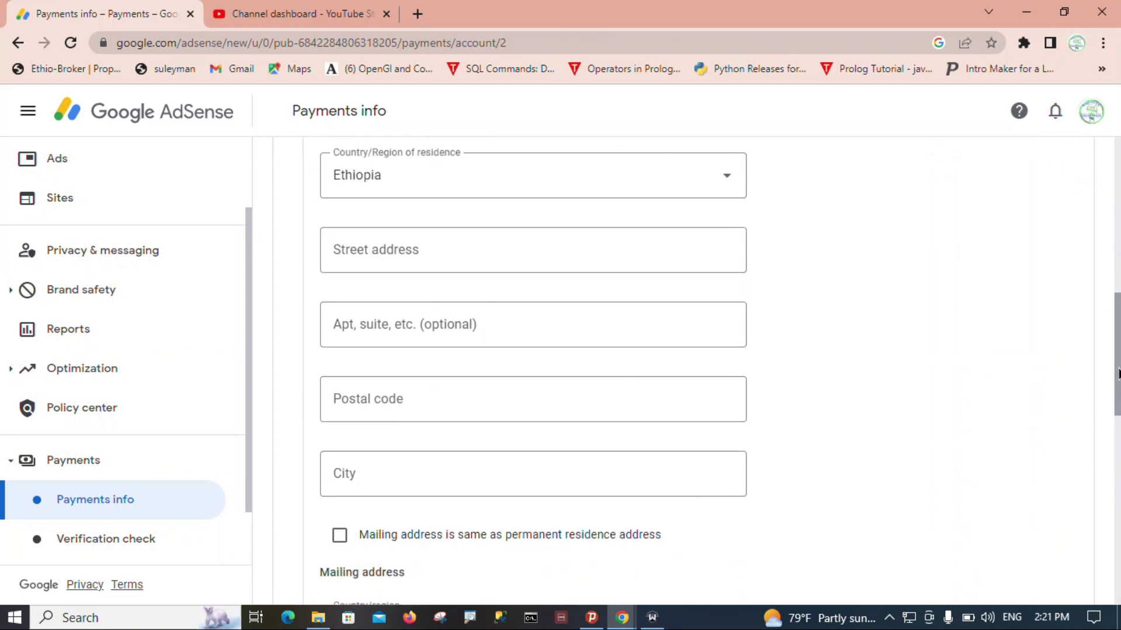
left_click(388, 247)
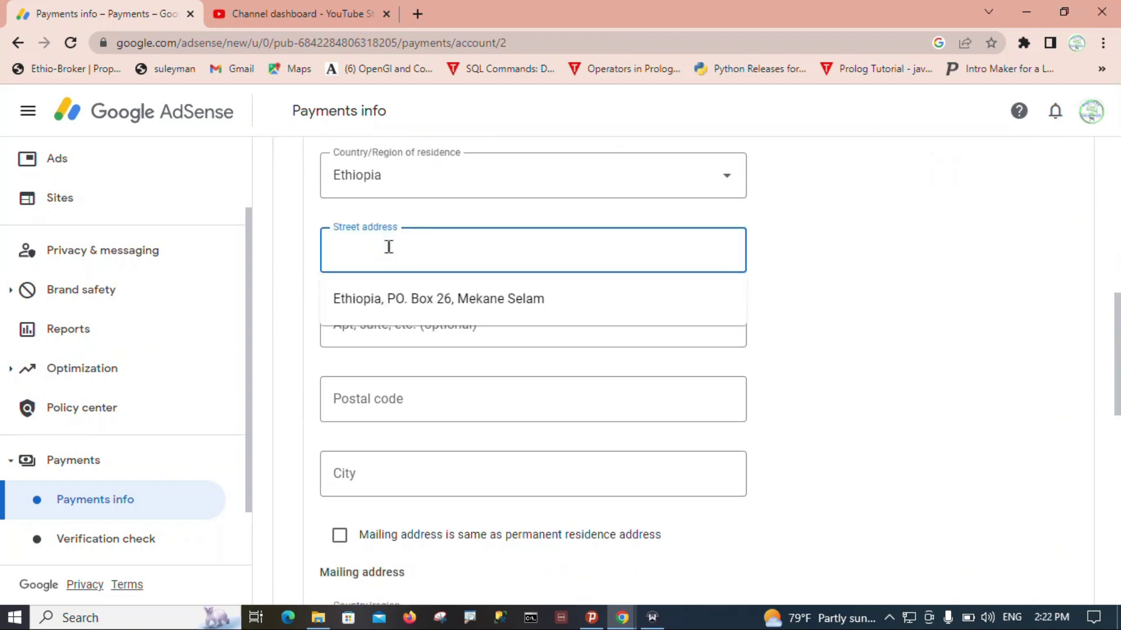
left_click(375, 298)
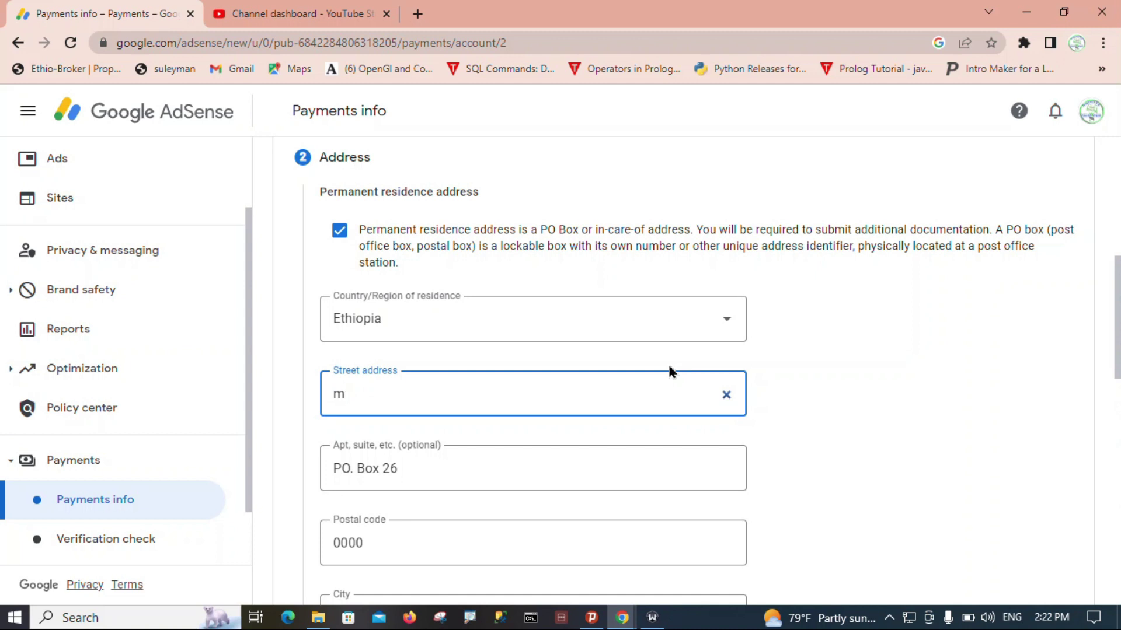
left_click(671, 372)
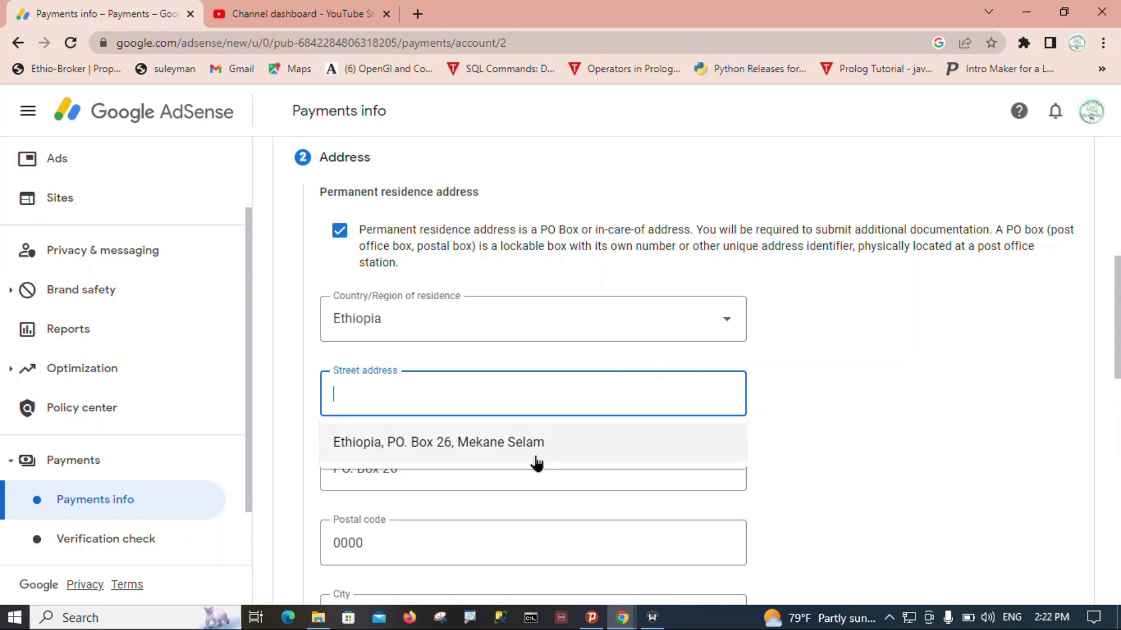
type("Mekane")
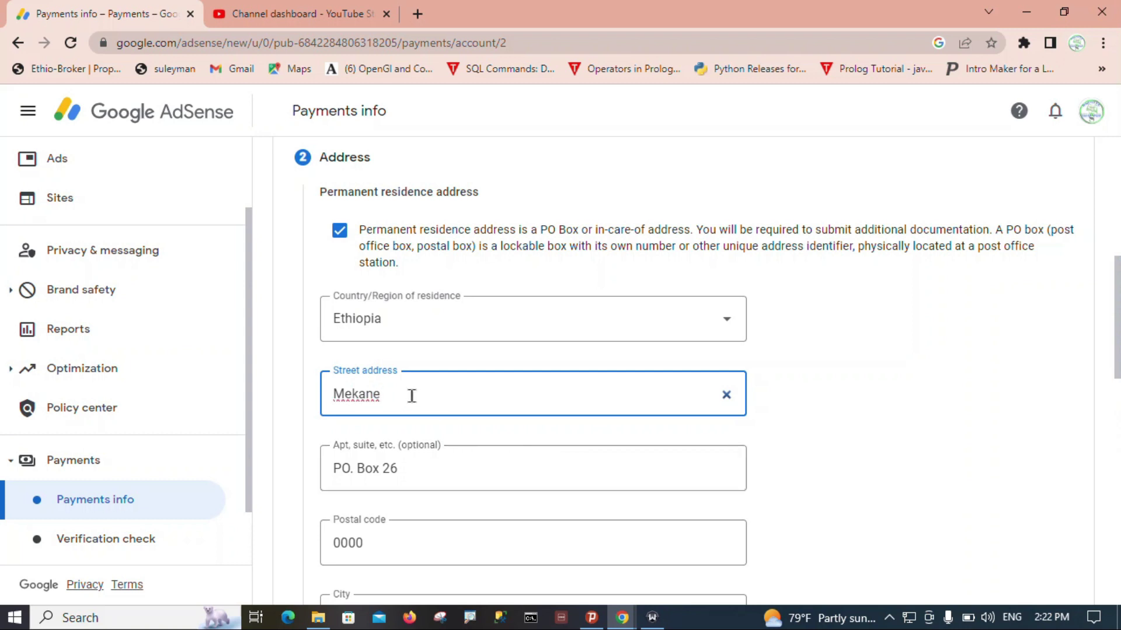
left_click(411, 396)
- Correct the Street address field by cutting its text and pasting it over the stray letter
left_click_drag(431, 397, 328, 394)
key("ctrl+c")
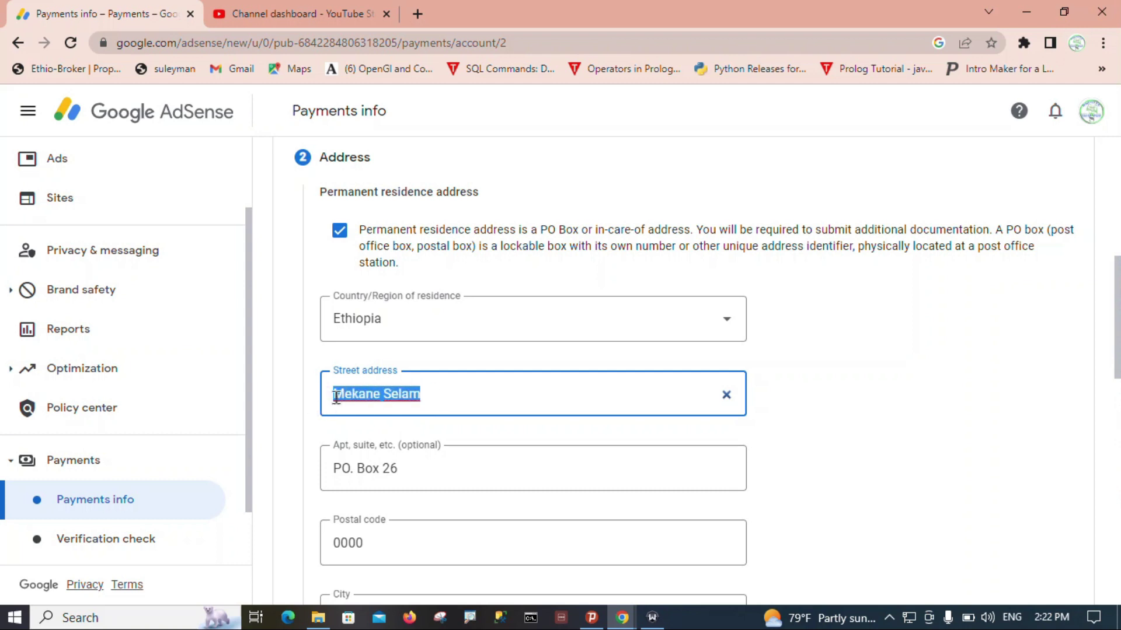
right_click(349, 394)
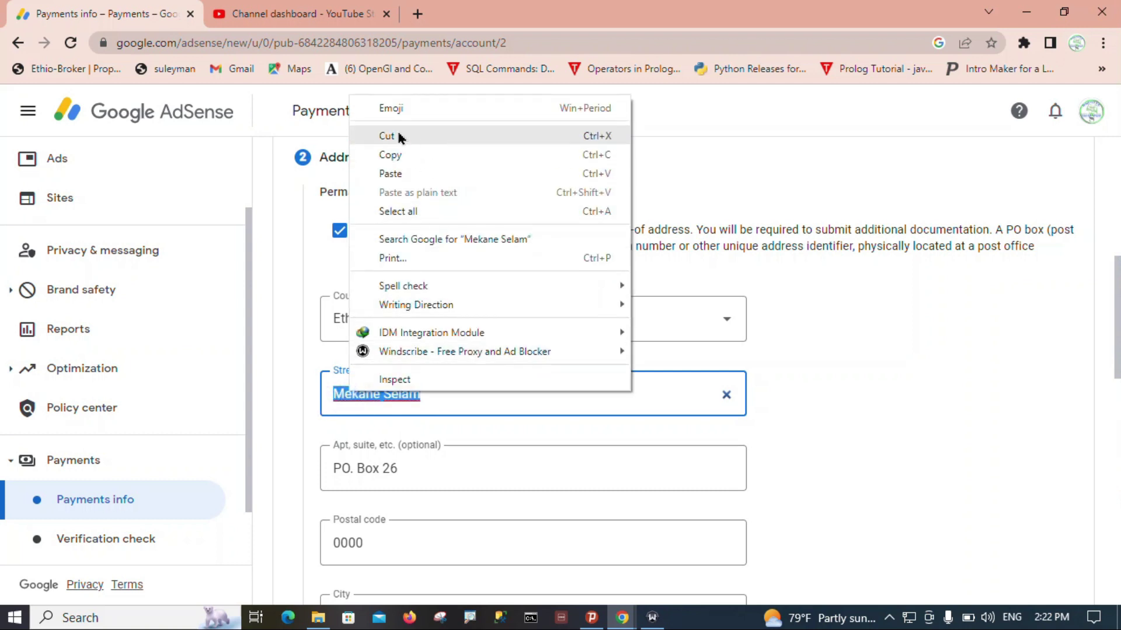
left_click(357, 136)
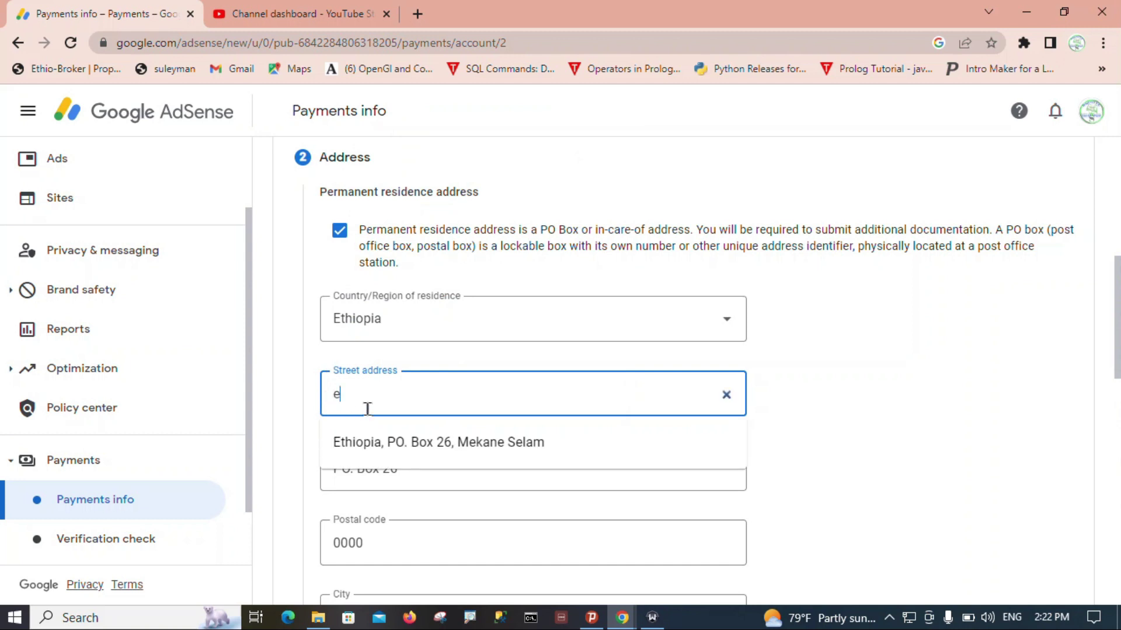
left_click_drag(374, 403, 321, 401)
right_click(341, 393)
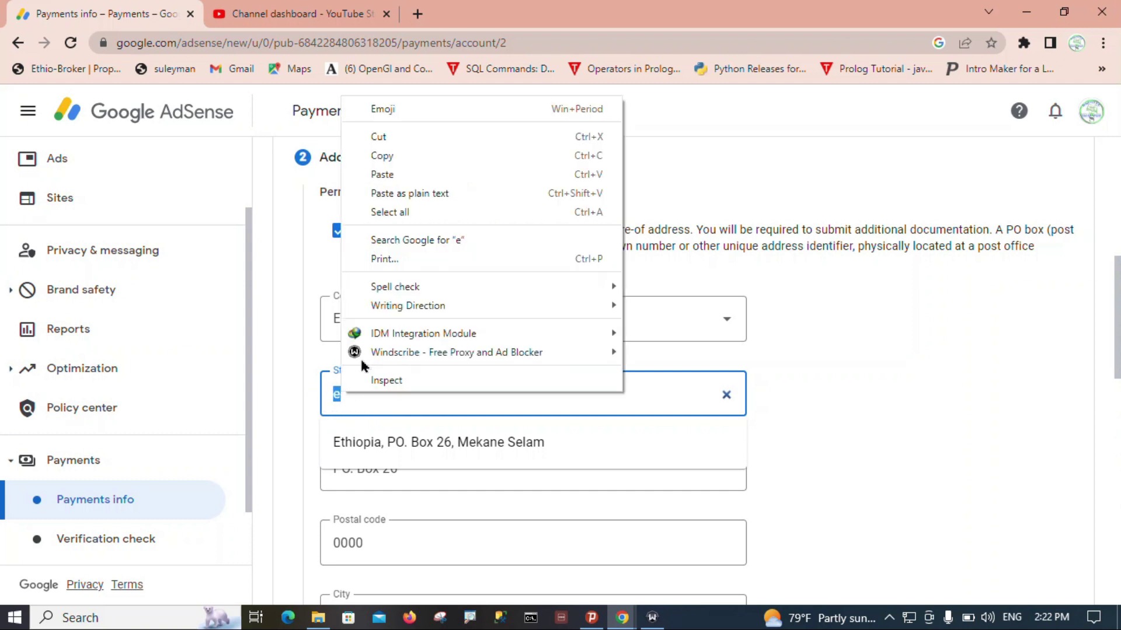
left_click(382, 175)
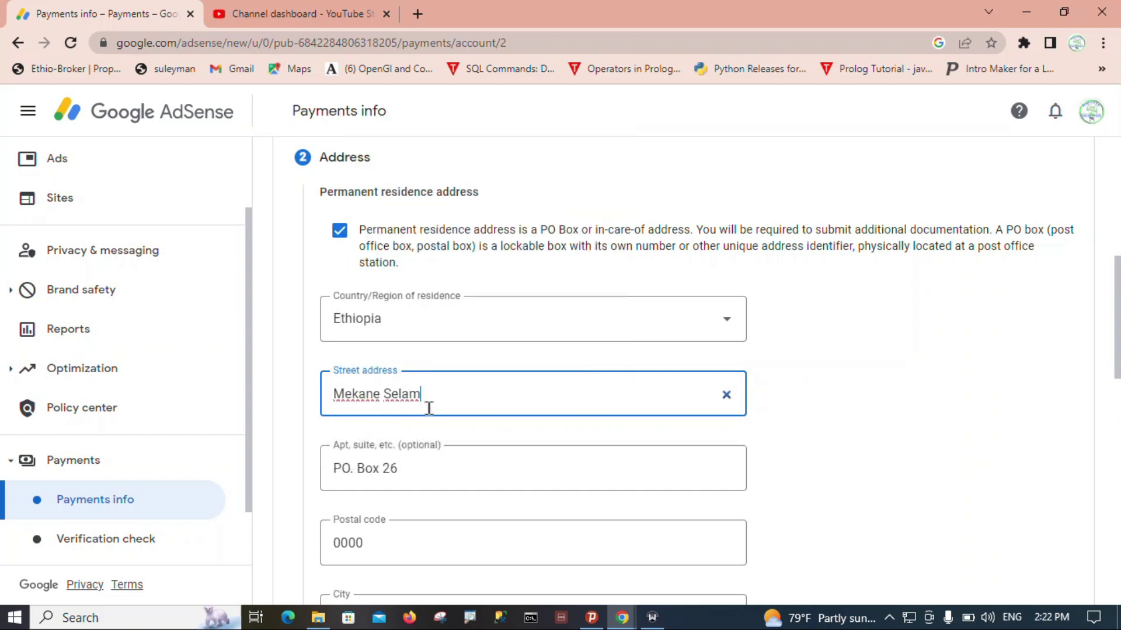
- Set the mailing address the same as residence and advance to the Tax treaty step
left_click_drag(1116, 359, 1112, 460)
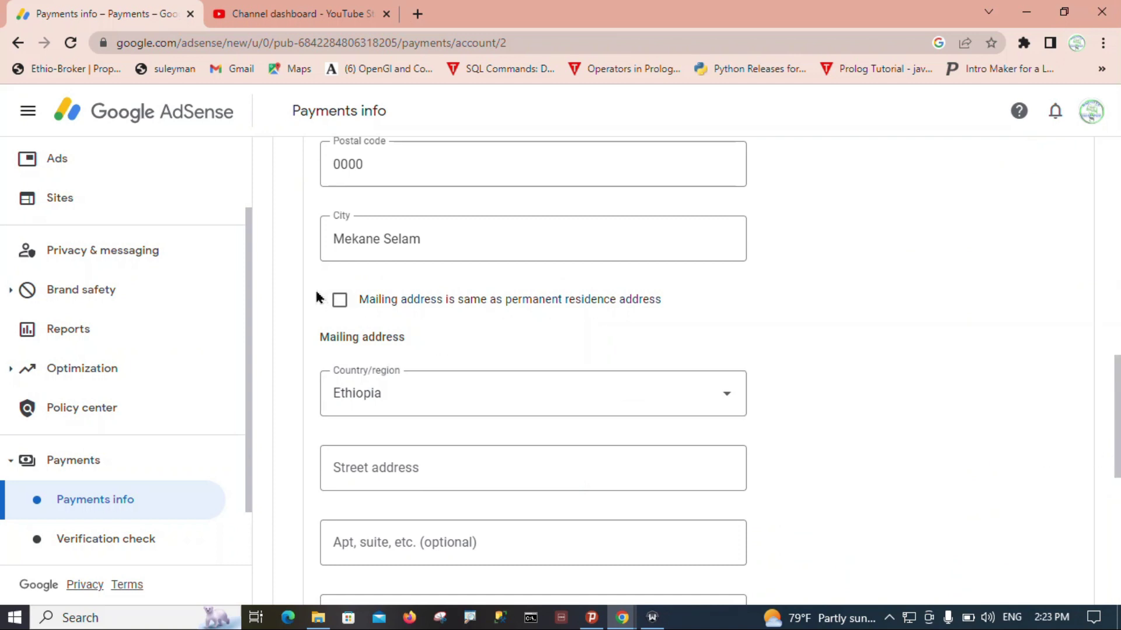
left_click(338, 297)
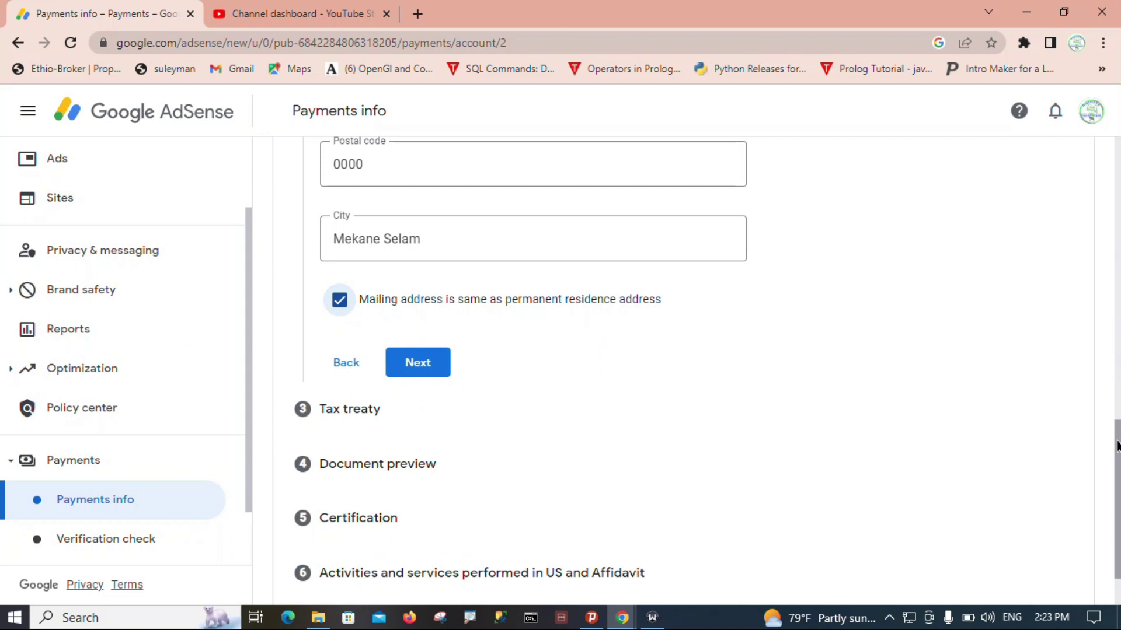
scroll(1113, 418, "up", 2)
left_click_drag(1113, 418, 1068, 513)
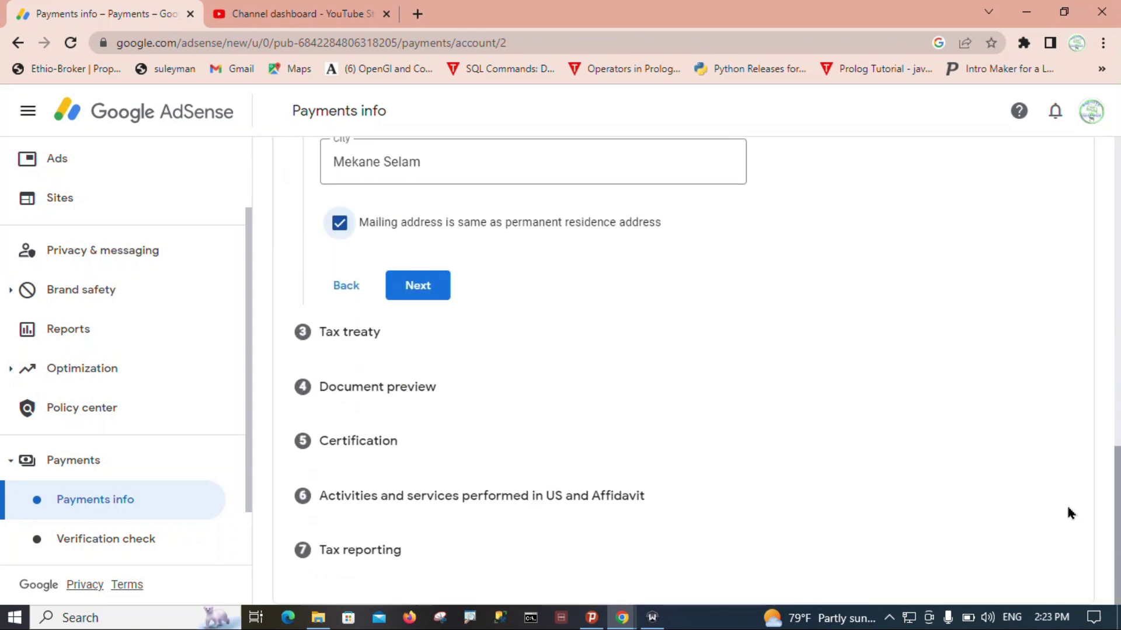
left_click_drag(1115, 457, 1086, 453)
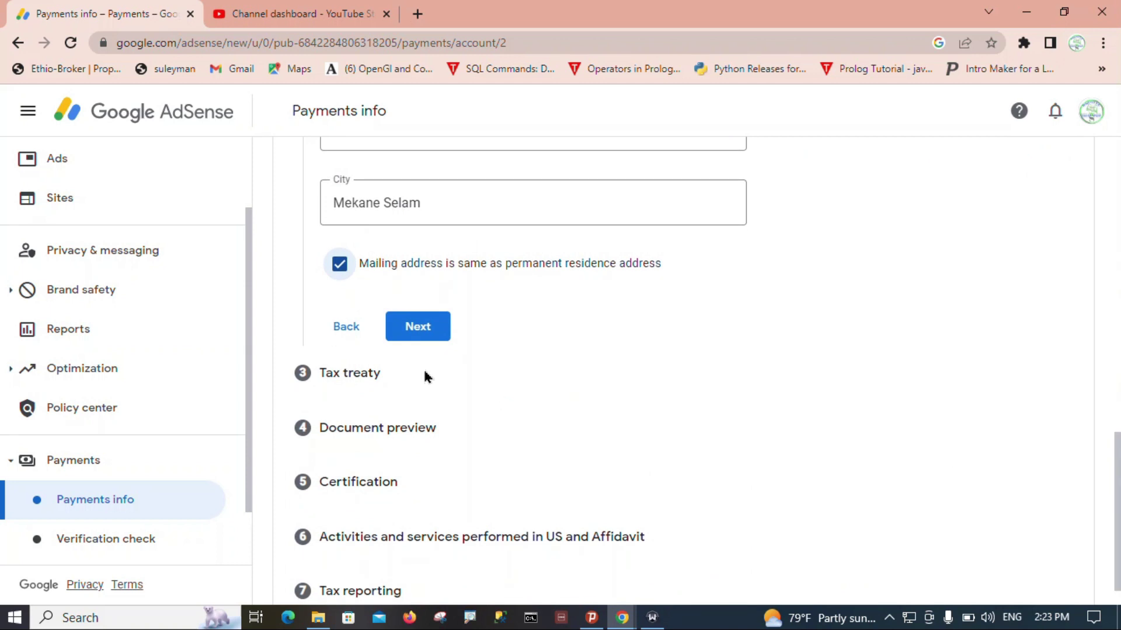
left_click(419, 322)
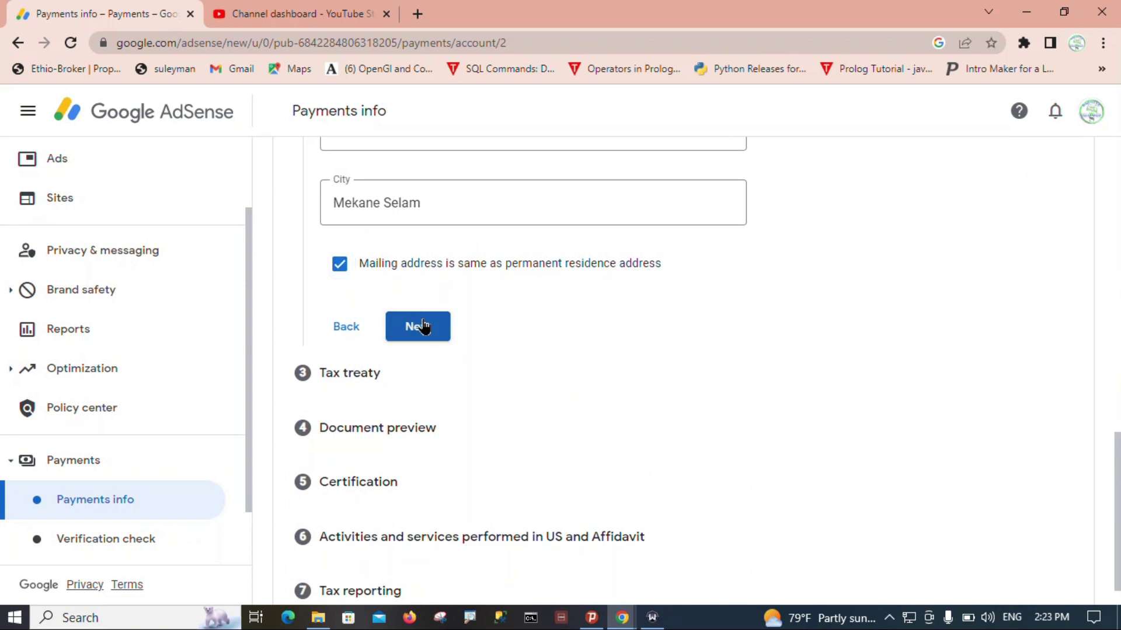
scroll(518, 326, "up", 1)
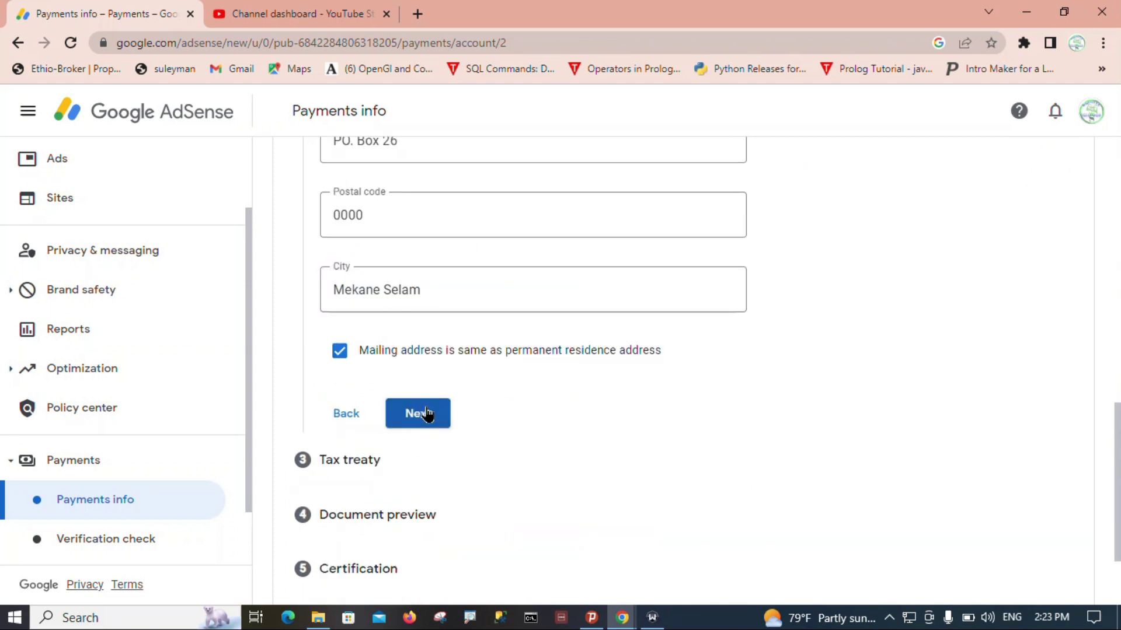
left_click(427, 415)
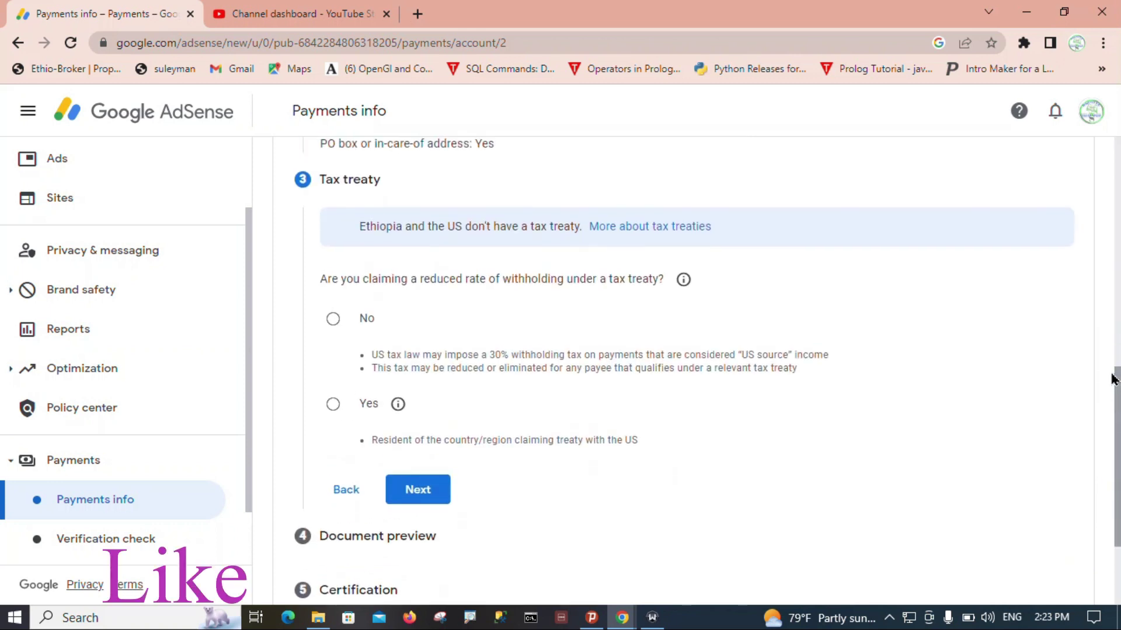
- Answer No to claiming a reduced treaty withholding rate and continue to Document preview
scroll(1096, 300, "up", 4)
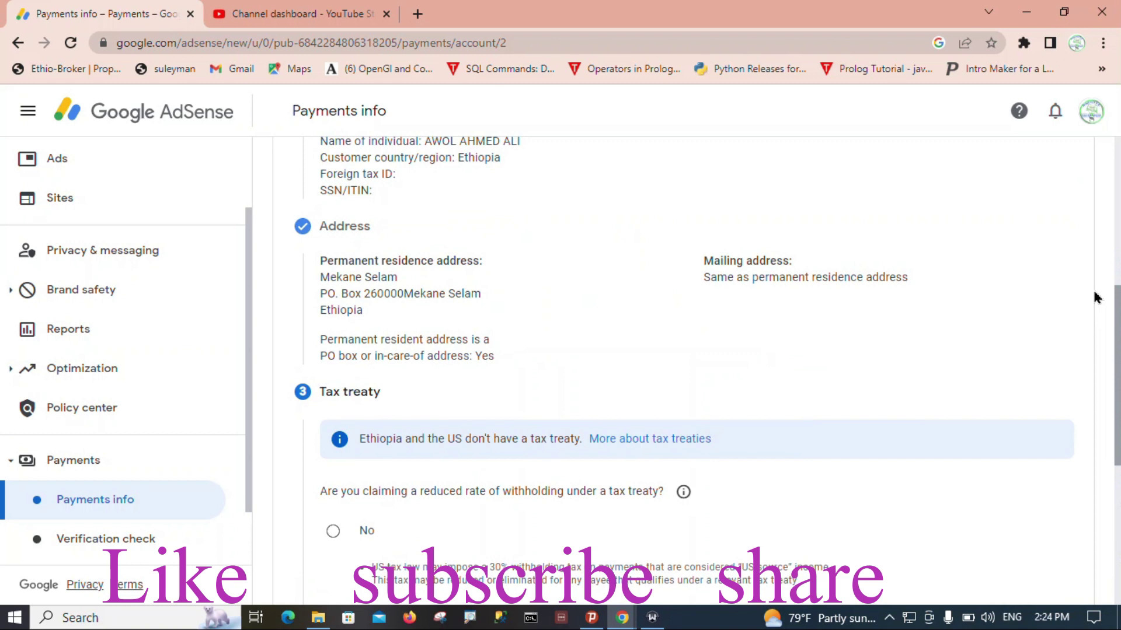
scroll(1095, 298, "down", 1)
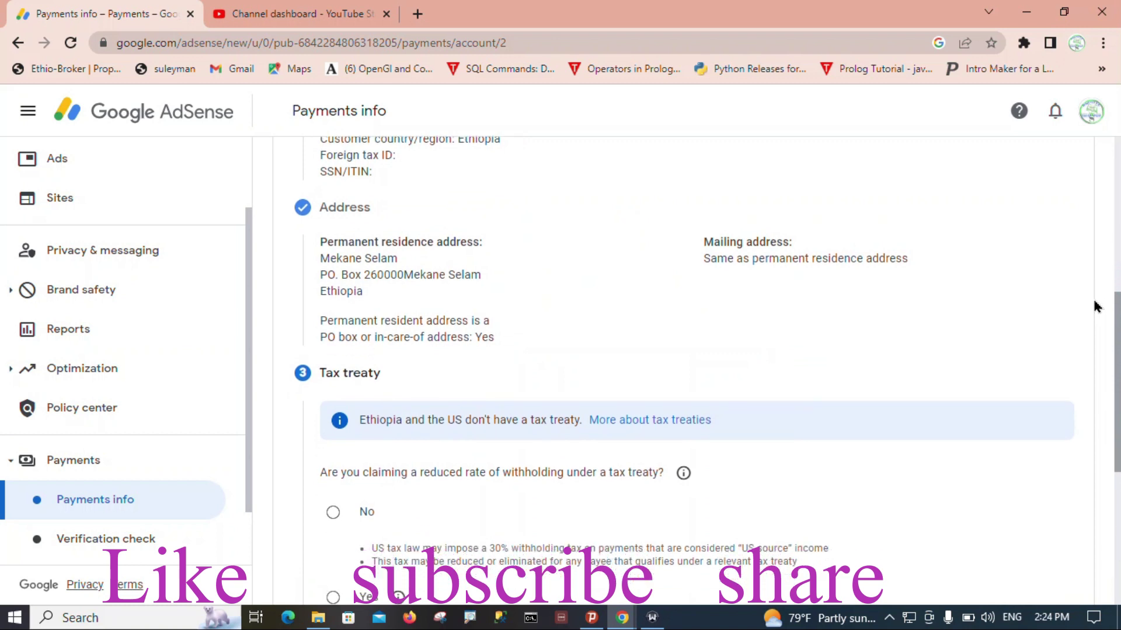
scroll(1094, 332, "down", 1)
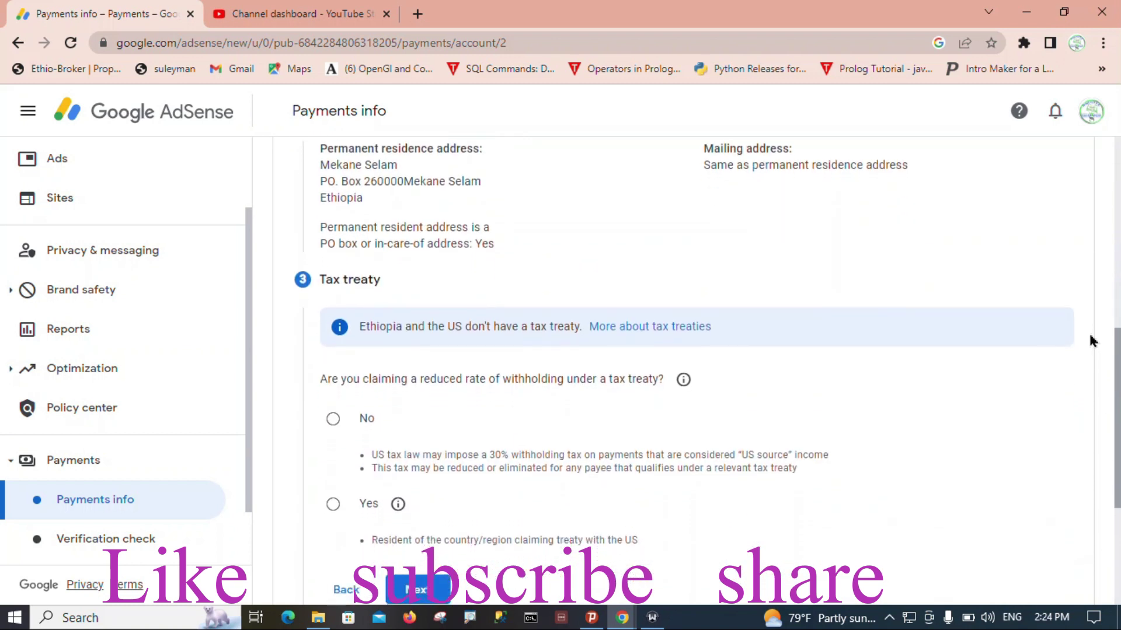
scroll(1093, 350, "down", 1)
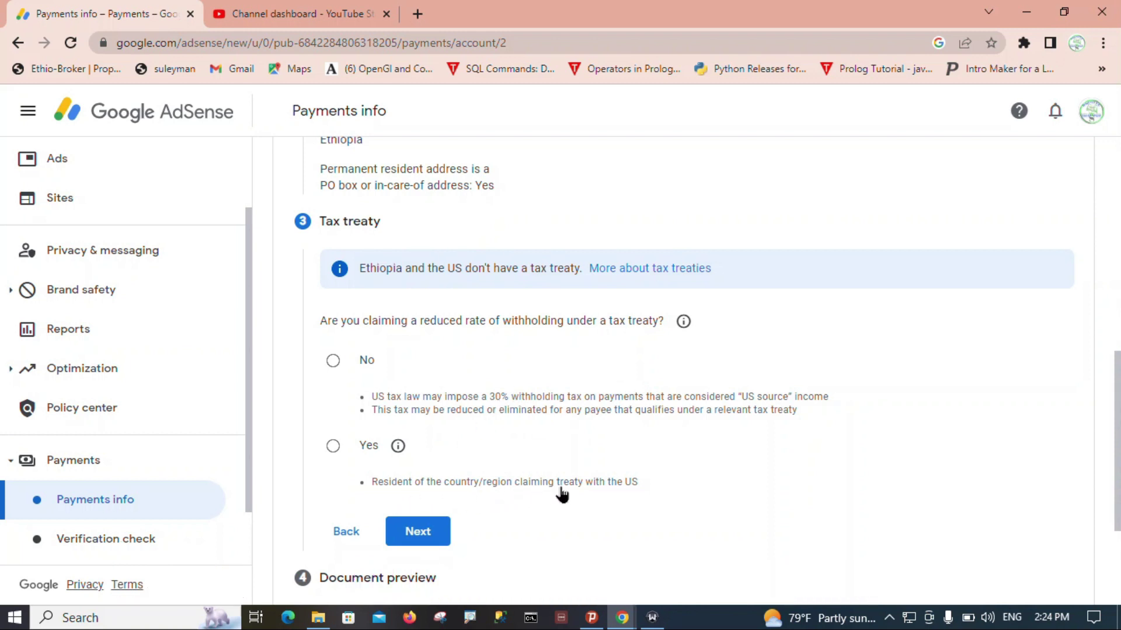
left_click(335, 361)
scroll(1109, 449, "down", 2)
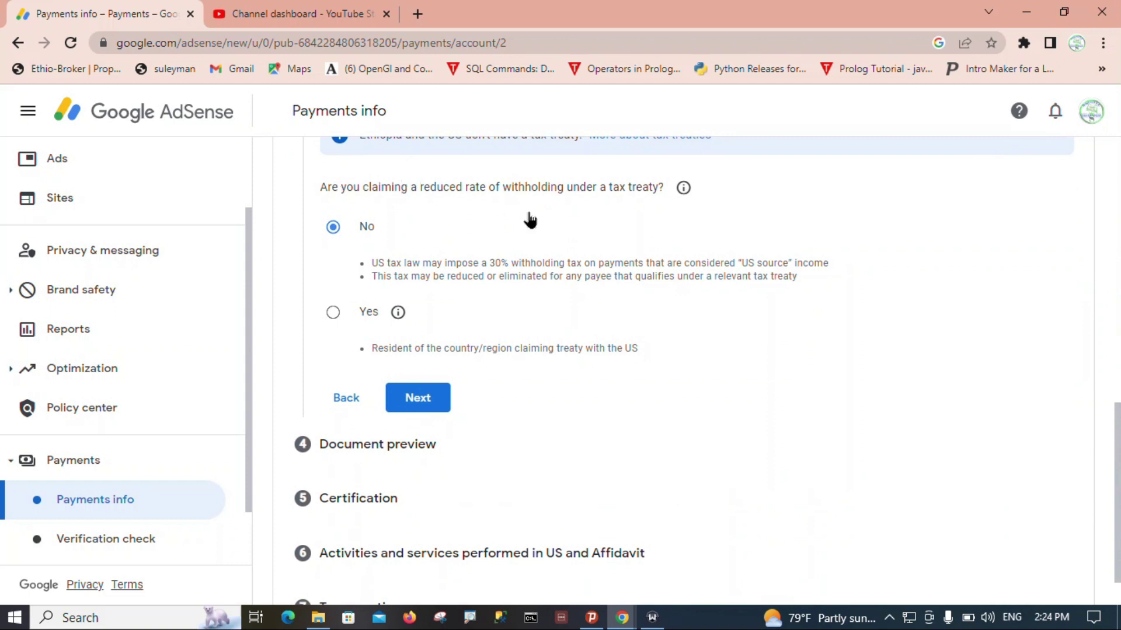
left_click(422, 396)
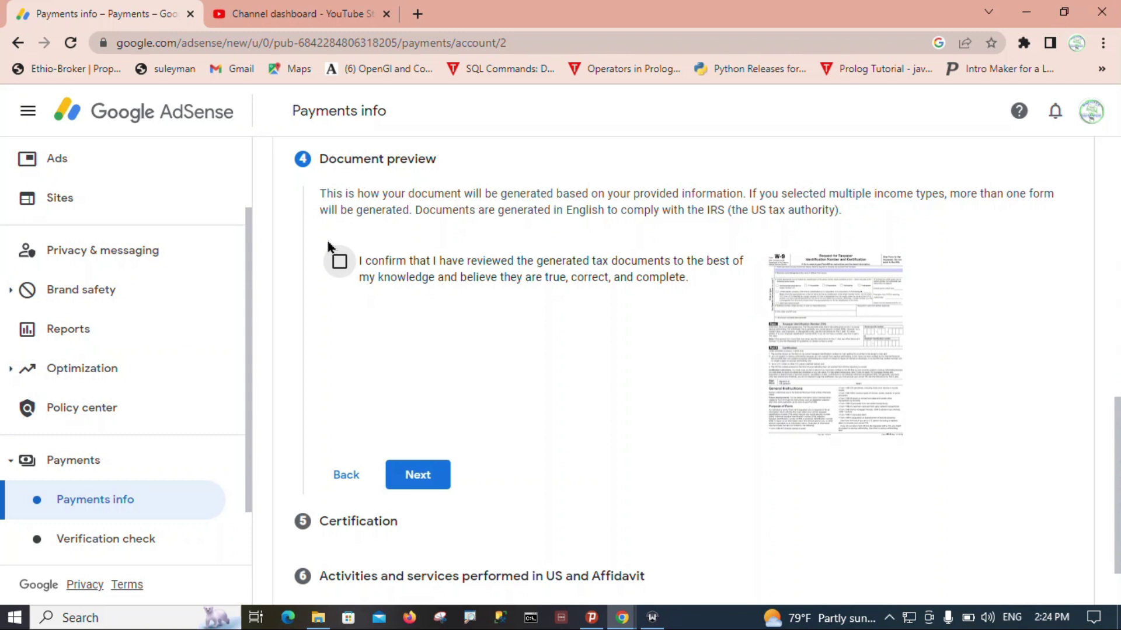
- Tick 'I confirm that I have reviewed' the generated tax document and continue to Certification
left_click(343, 266)
left_click_drag(1116, 473, 1092, 417)
scroll(1074, 467, "down", 4)
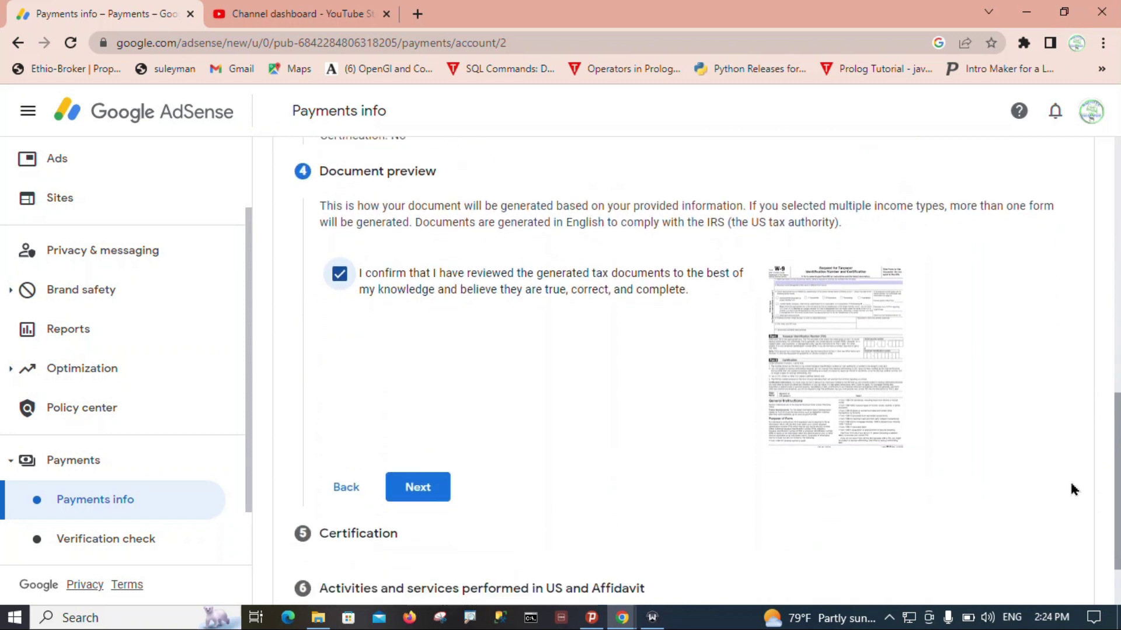
left_click(418, 403)
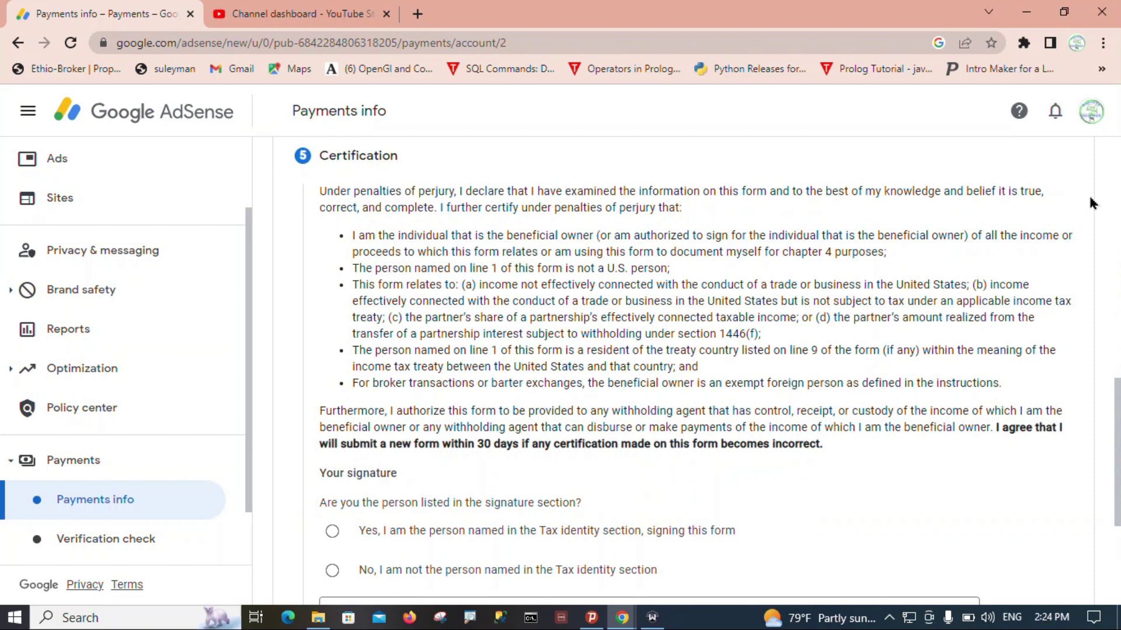
- Confirm you are the person named, sign with your full legal name, and continue
left_click_drag(1115, 455, 1006, 478)
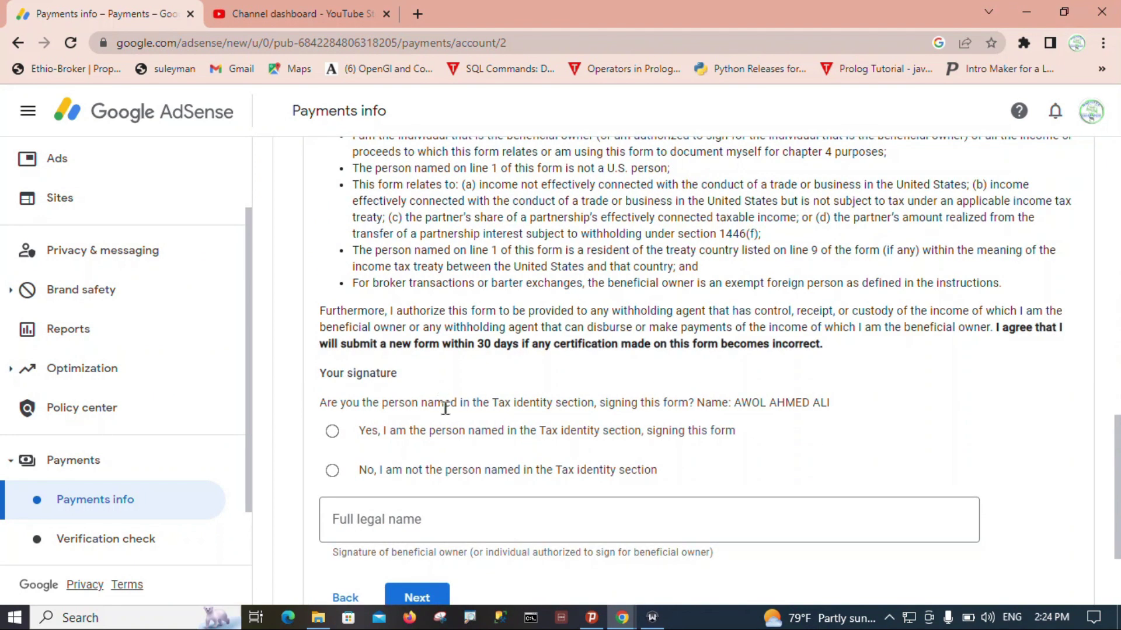
left_click_drag(1116, 403, 1103, 499)
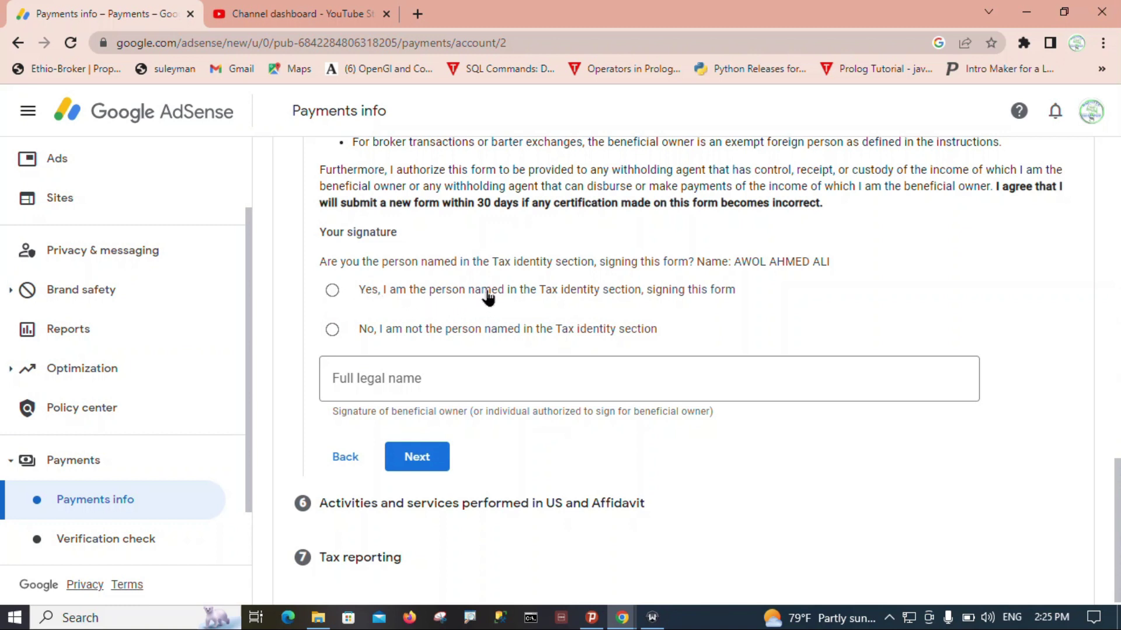
left_click(332, 292)
left_click(349, 389)
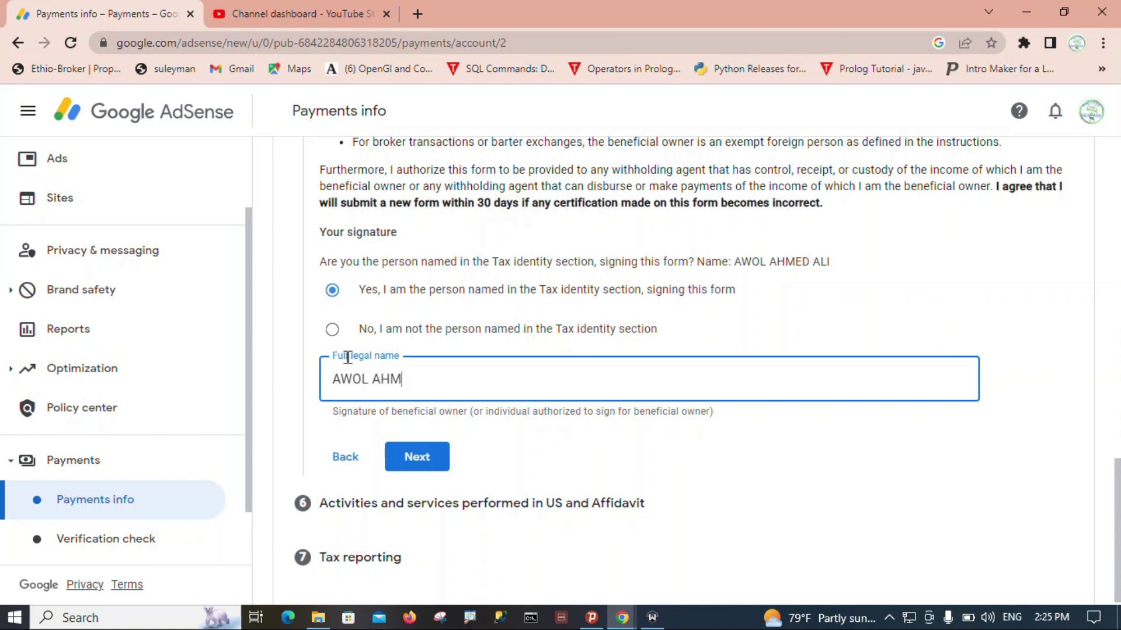
type("ED ALI")
left_click(415, 457)
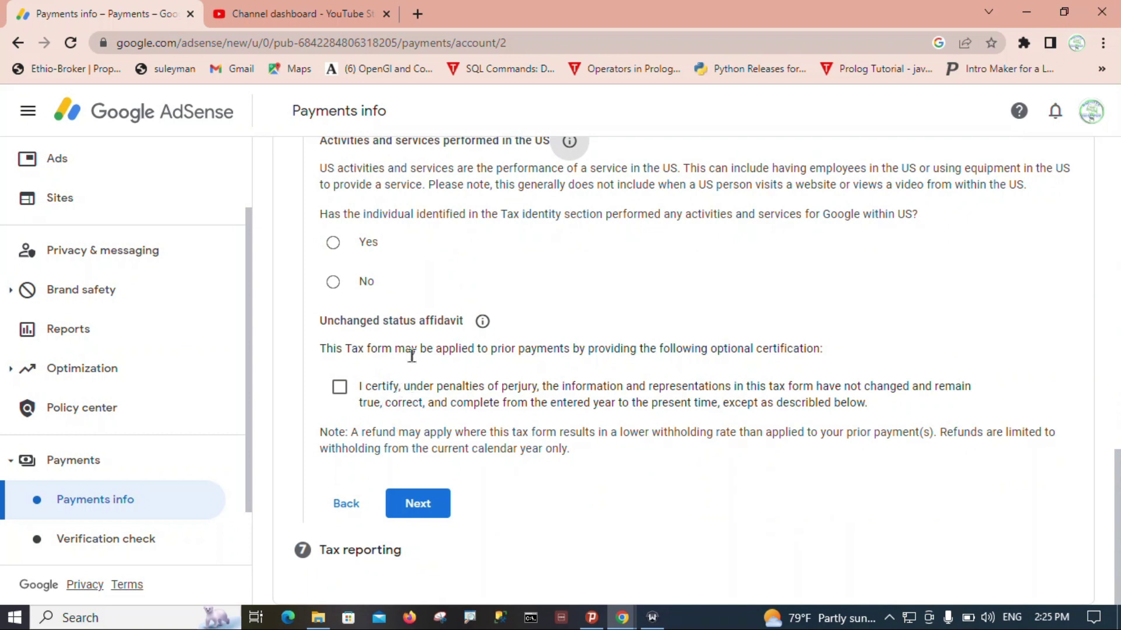
- Answer No to US activities, certify services are performed outside the US, leave the affidavit unticked, and continue
mouse_move(1112, 467)
left_mouse_down()
mouse_move(1112, 426)
mouse_move(1108, 459)
left_mouse_up()
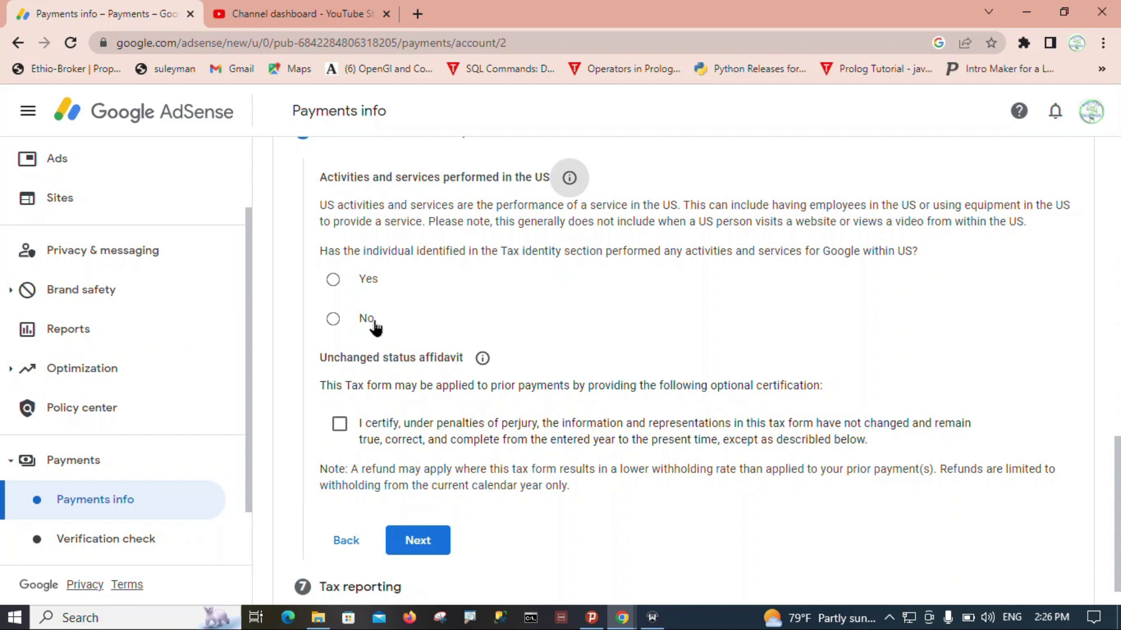
left_click(333, 319)
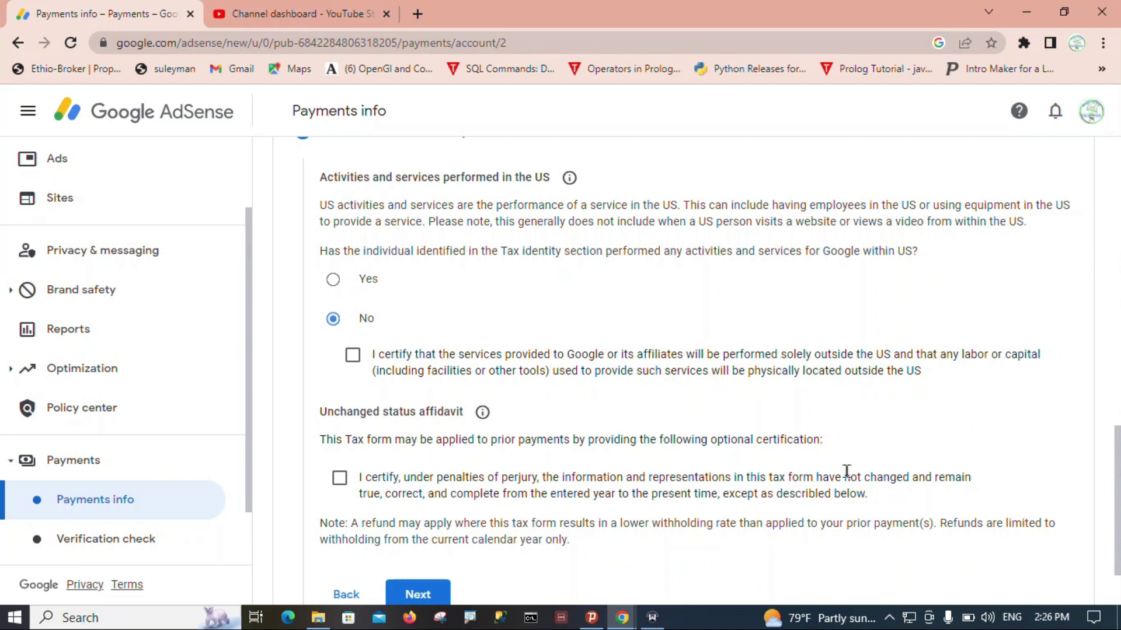
left_click(349, 360)
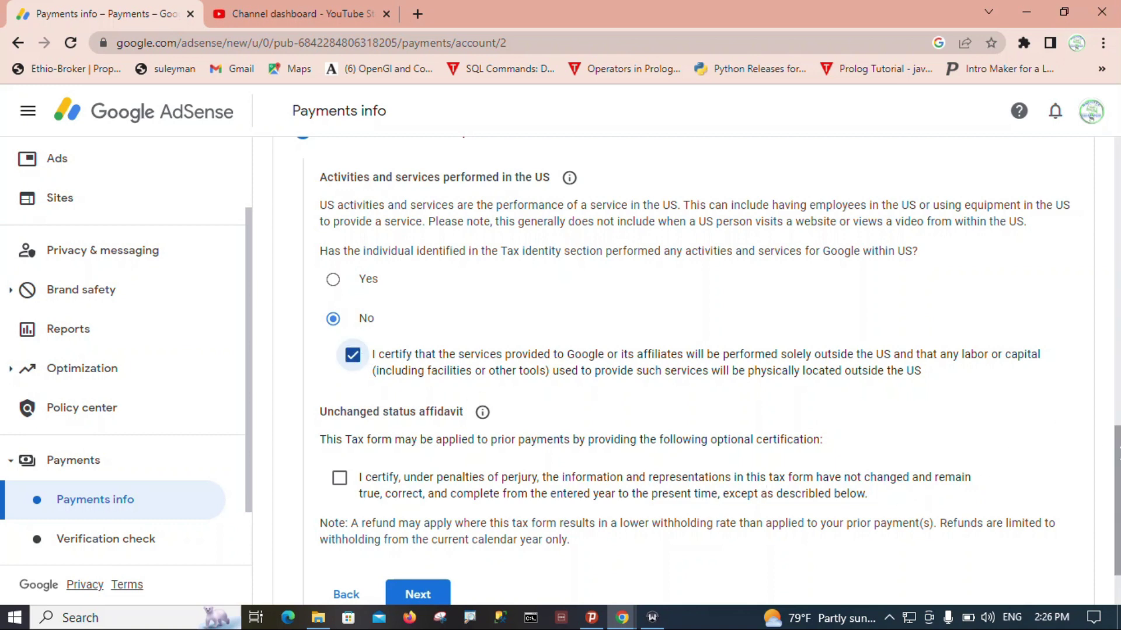
scroll(1112, 453, "down", 2)
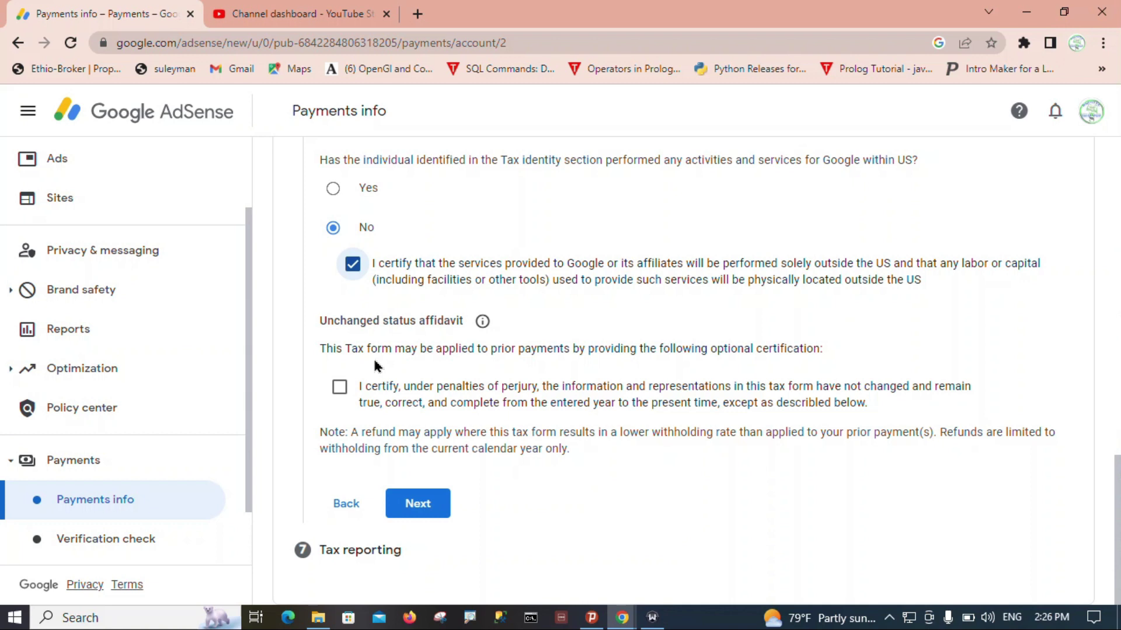
left_click(340, 388)
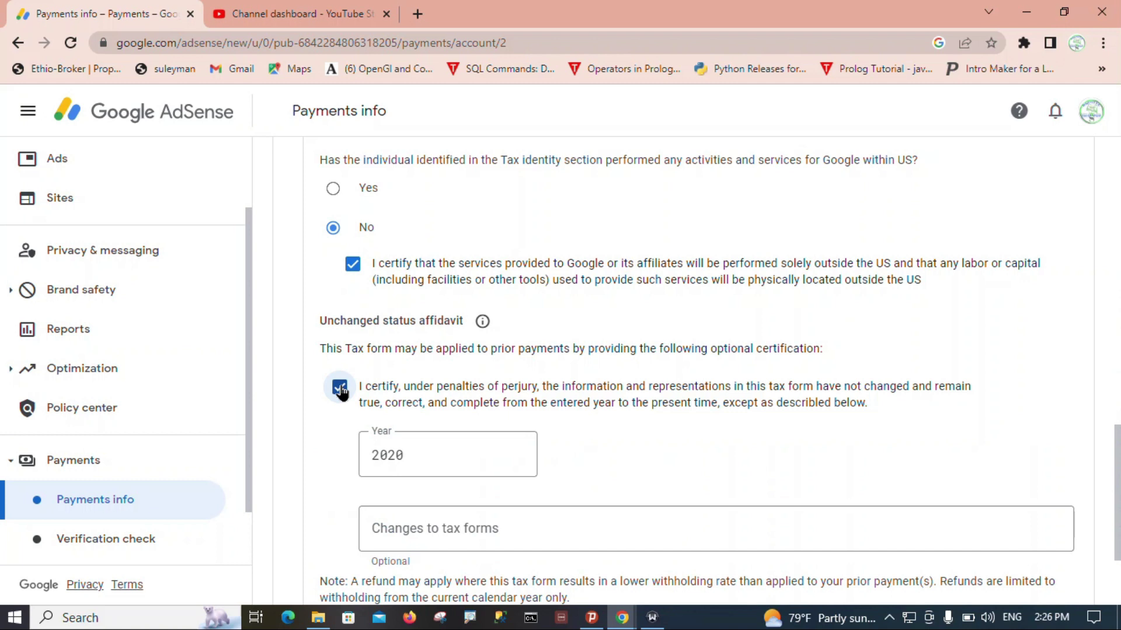
left_click(340, 388)
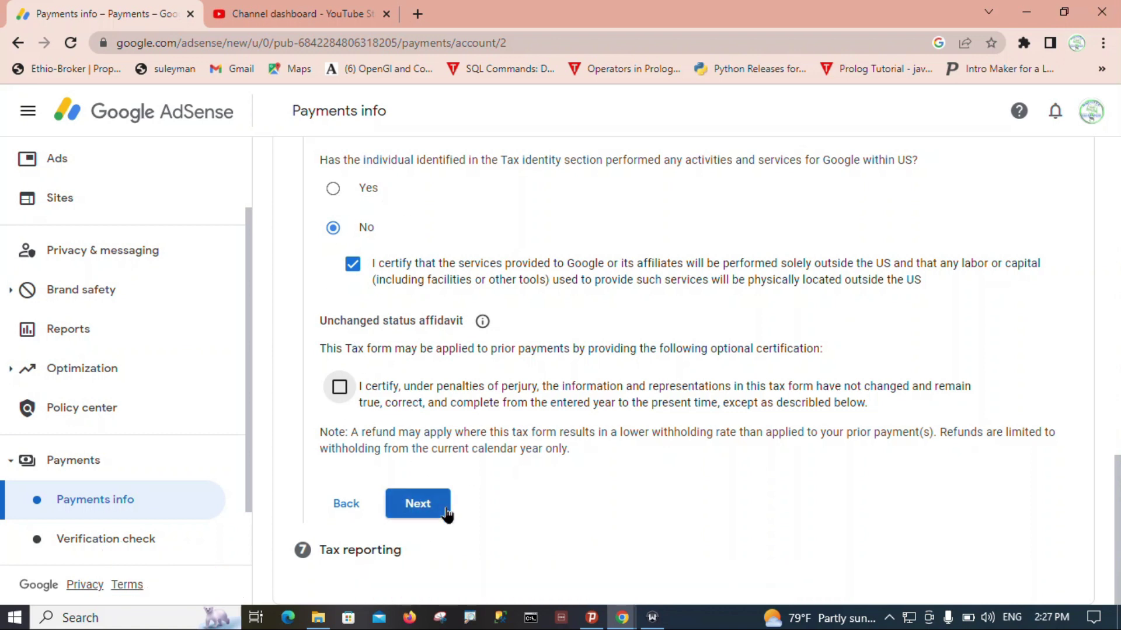
left_click(425, 505)
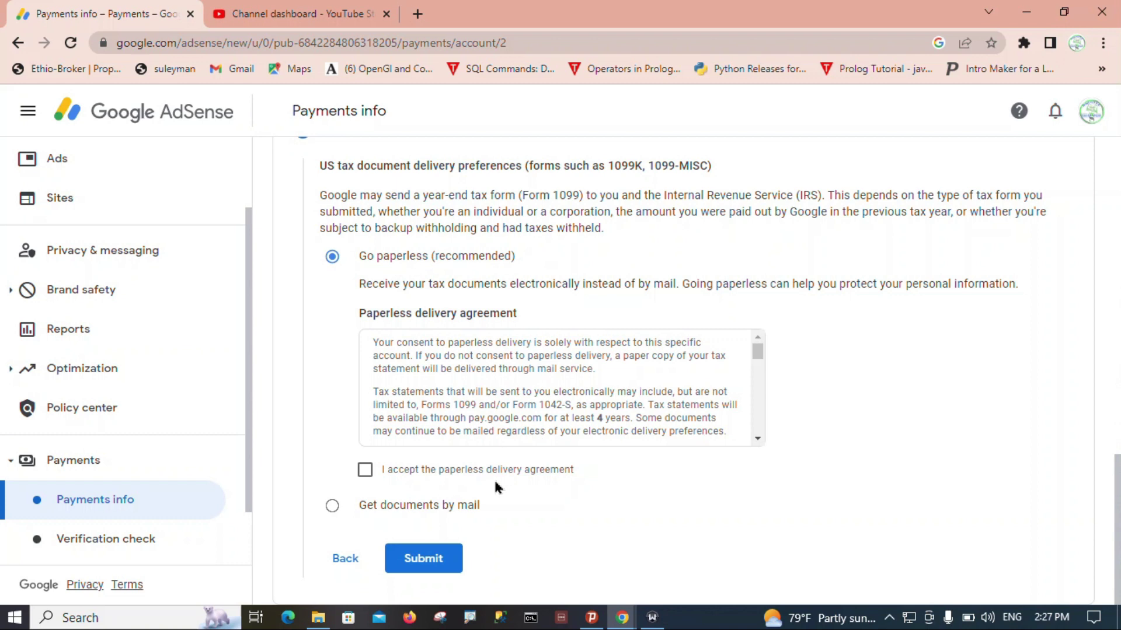
- Choose paperless tax document delivery with the paperless delivery agreement accepted
left_click(365, 471)
left_click(332, 506)
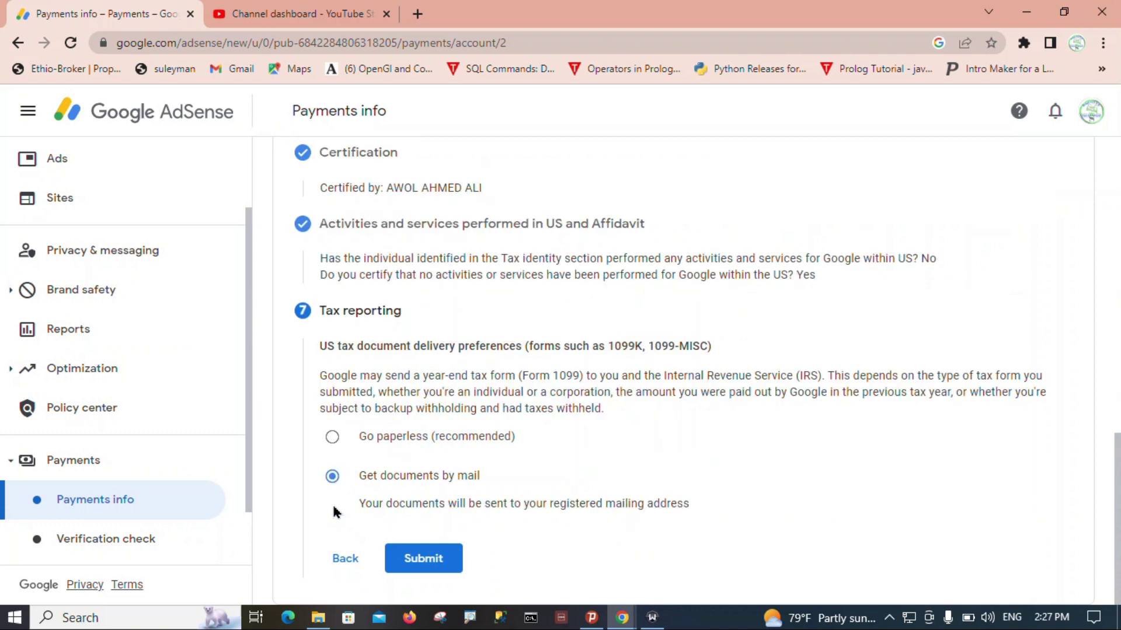
left_click(333, 440)
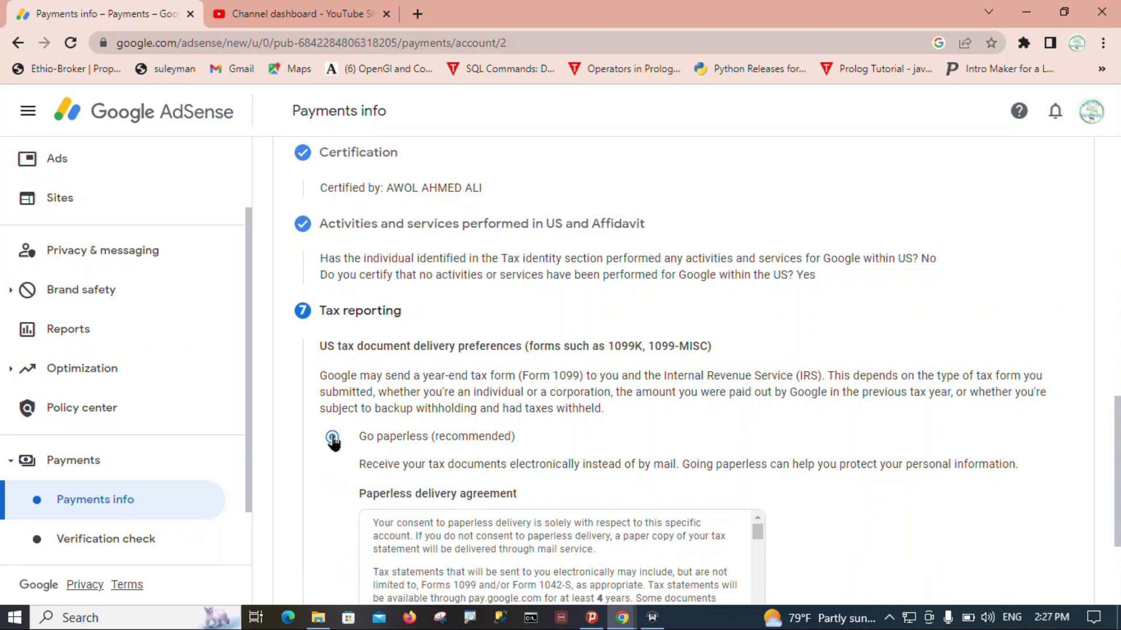
- Submit the completed W-8BEN tax form
scroll(350, 455, "down", 3)
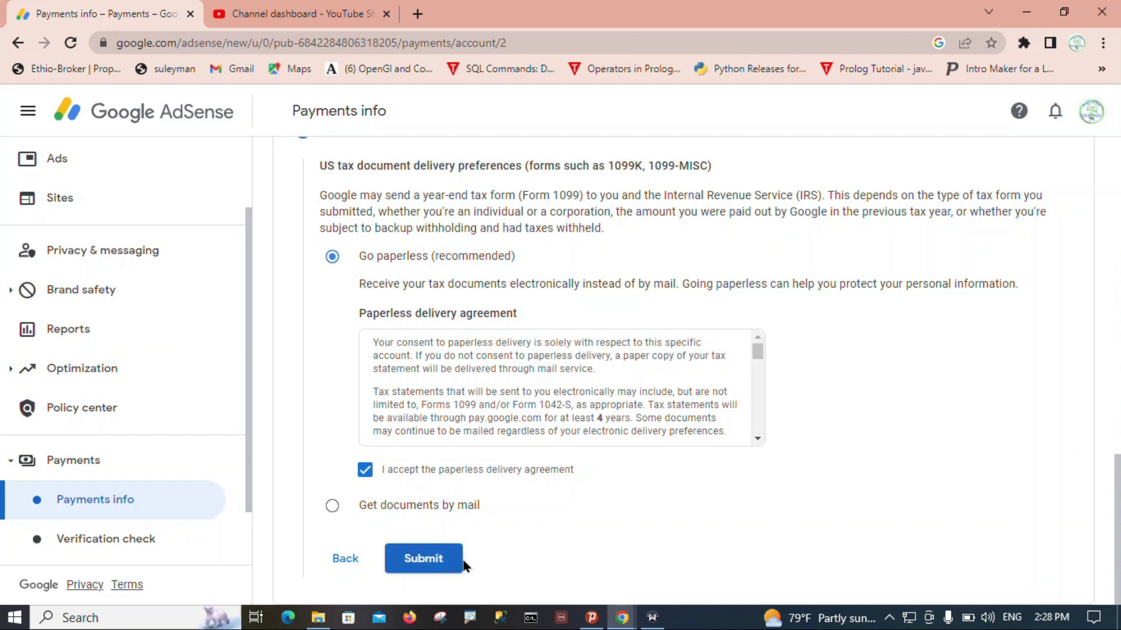
left_click(425, 558)
left_click_drag(1111, 470, 1107, 453)
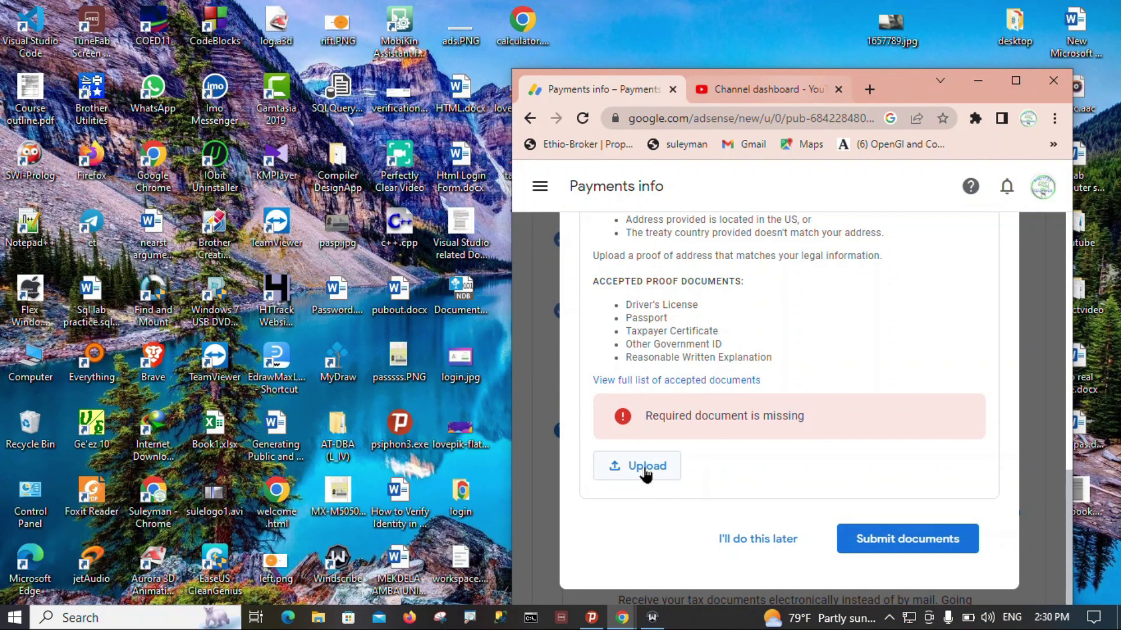
- Attach MX-M5050_20230213_192701.pdf as the proof-of-address document
left_click(646, 467)
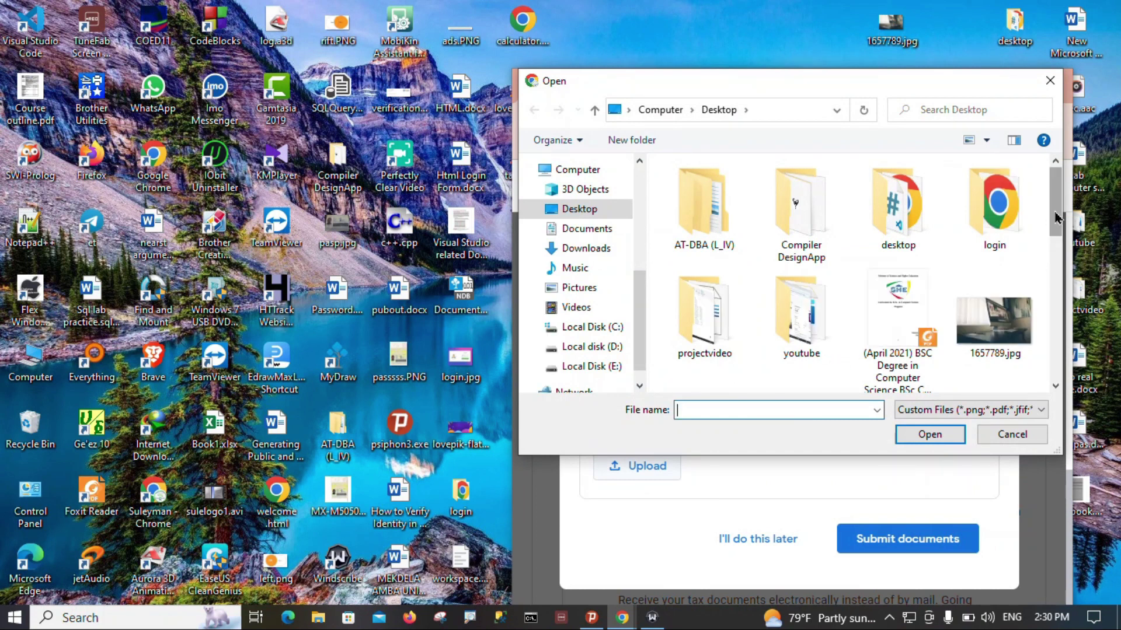
scroll(1054, 248, "down", 2)
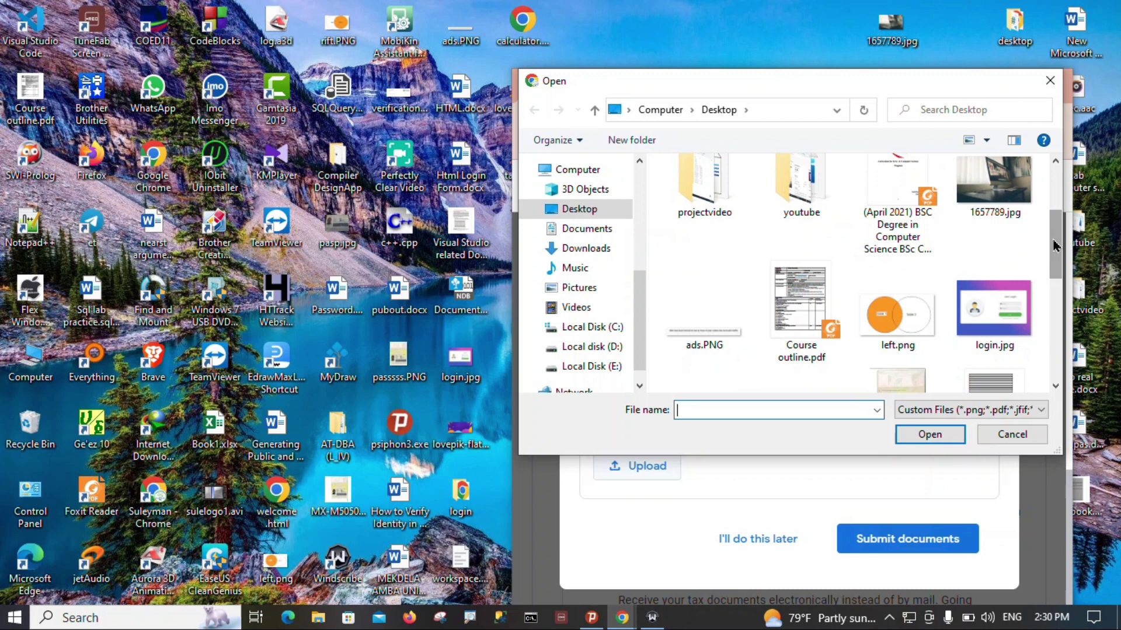
left_click_drag(1054, 248, 1060, 280)
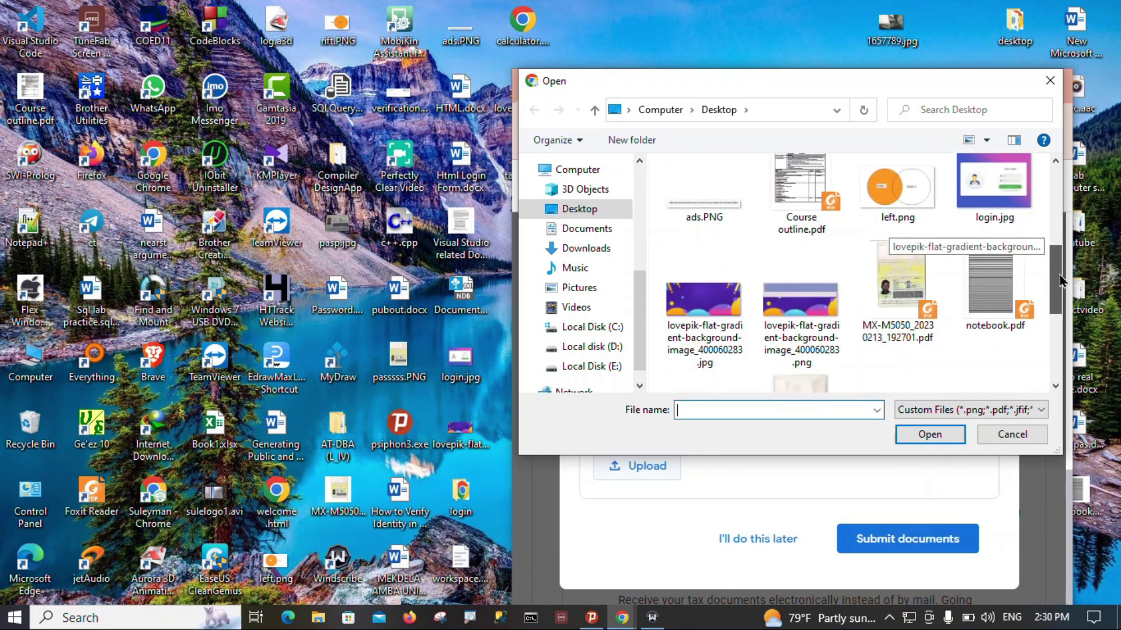
left_click(899, 315)
left_click(925, 444)
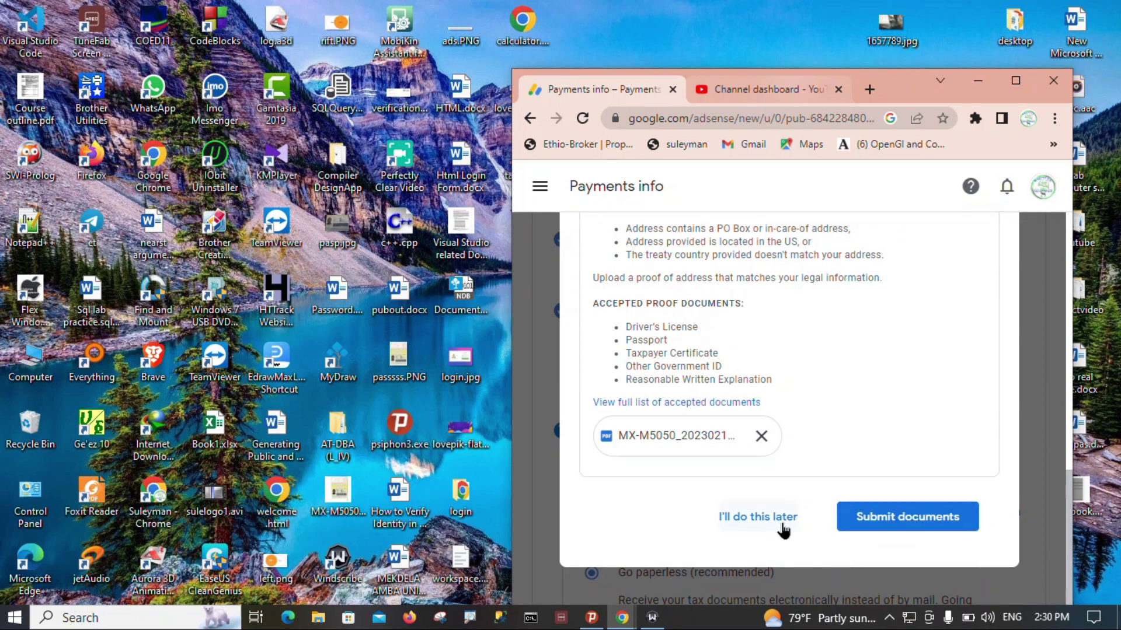
- Submit the uploaded proof-of-address document for verification
left_click(886, 521)
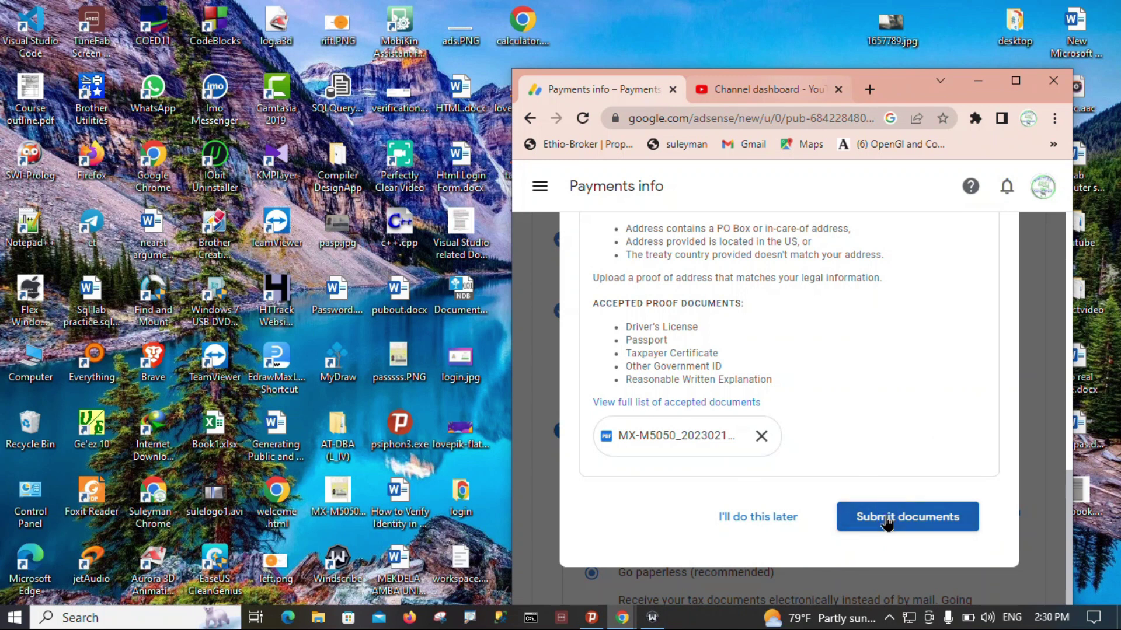
left_click(914, 524)
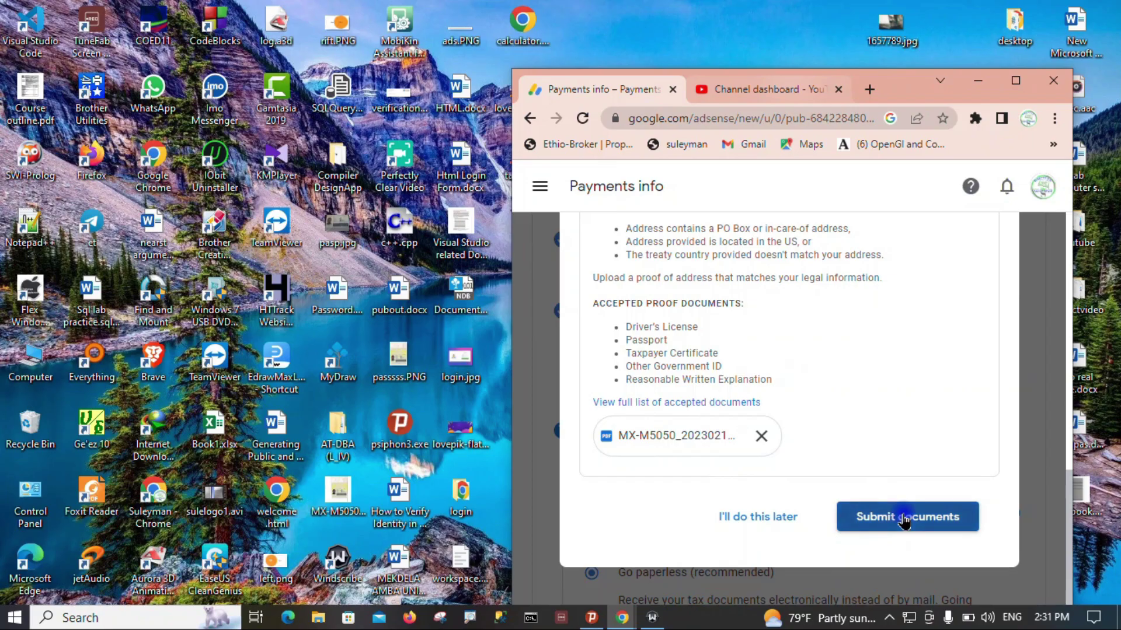
left_click(1020, 75)
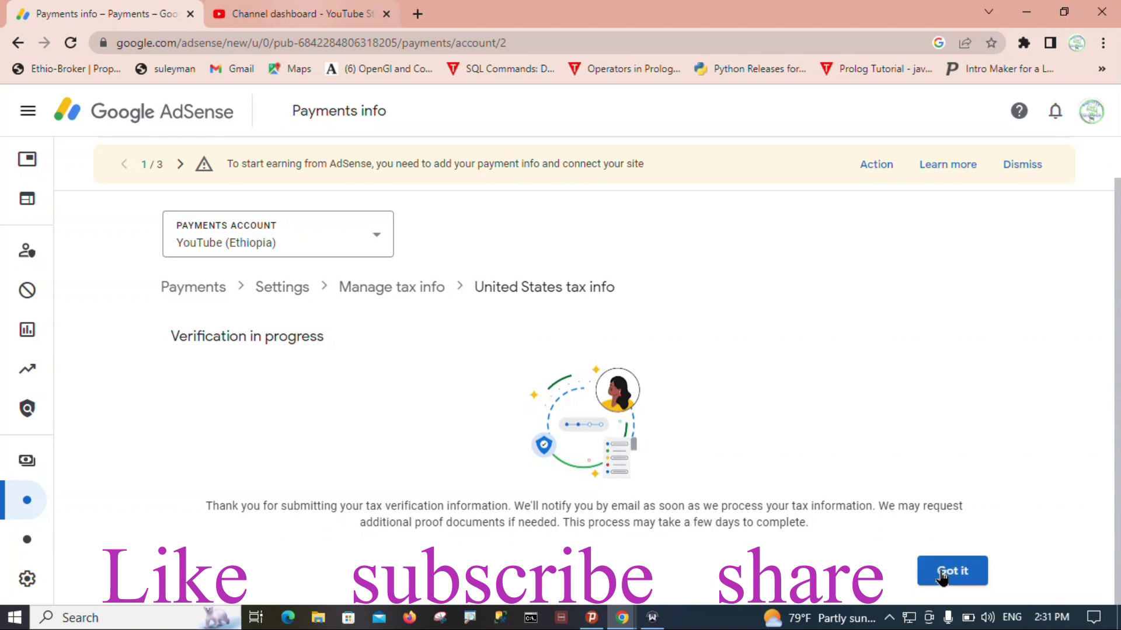
- Dismiss the 'Verification in progress' notice with 'Got it'
left_click(941, 574)
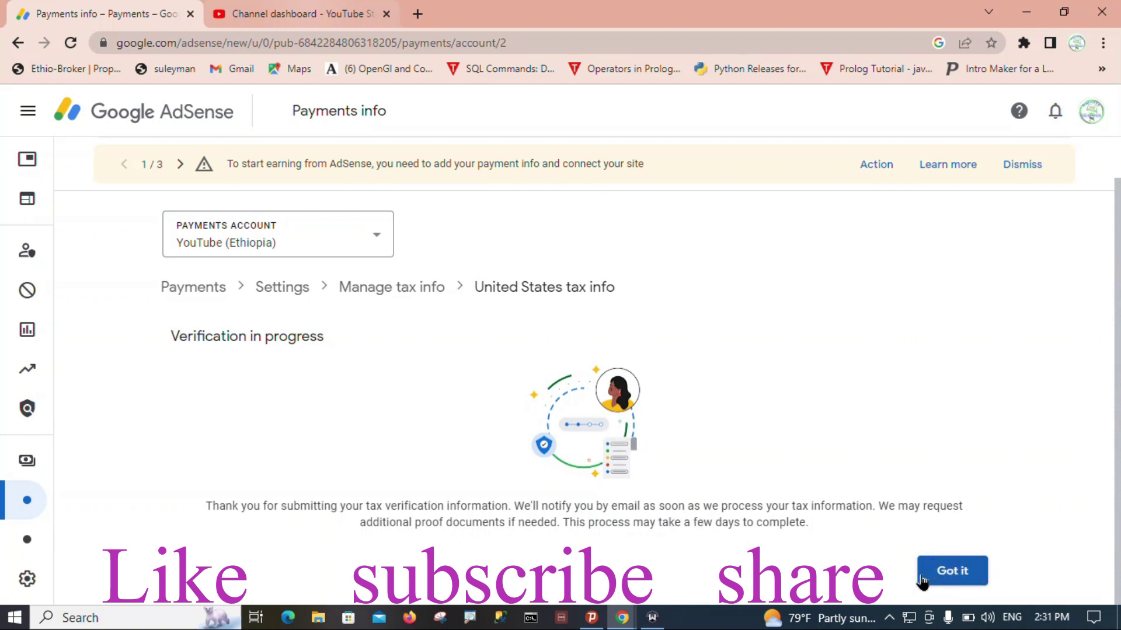